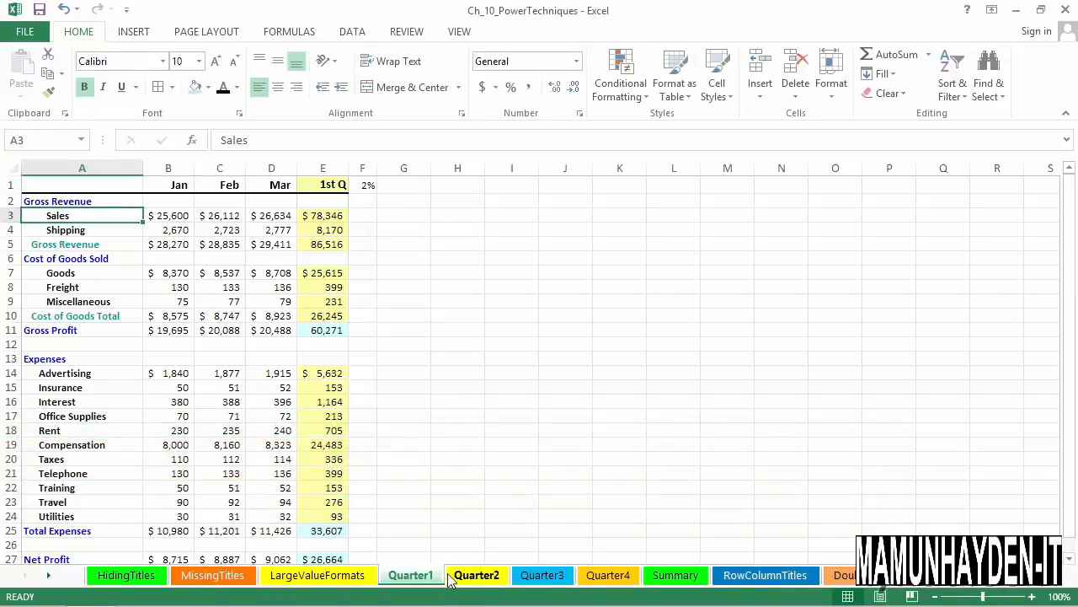
Step: Look through the Quarter2, Quarter3 and Quarter4 sheets and return to the Quarter1 sheet
left_click(539, 576)
left_click(595, 578)
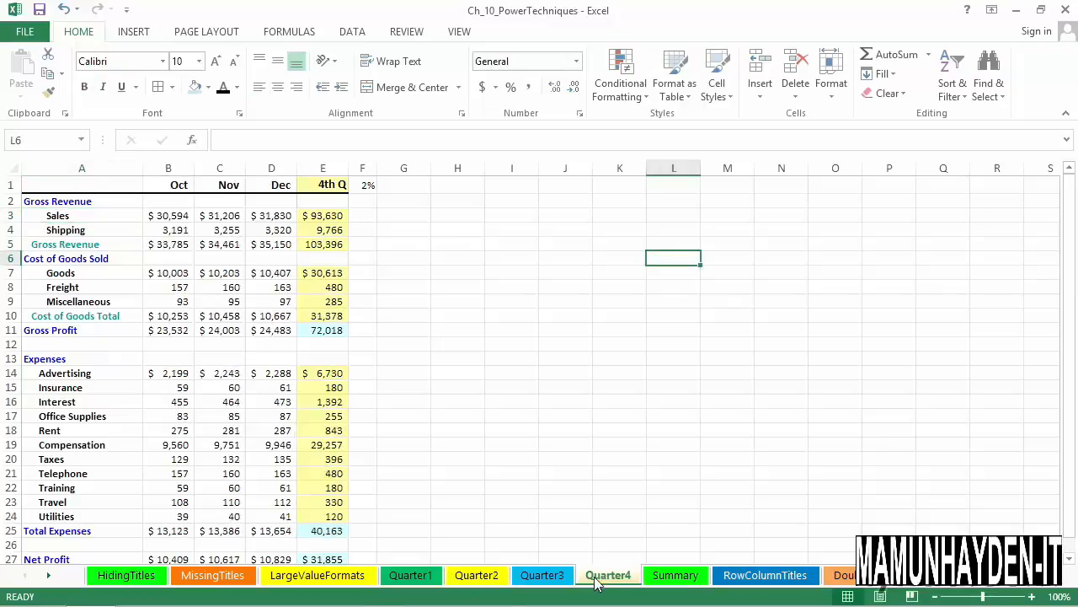
left_click(548, 579)
left_click(494, 580)
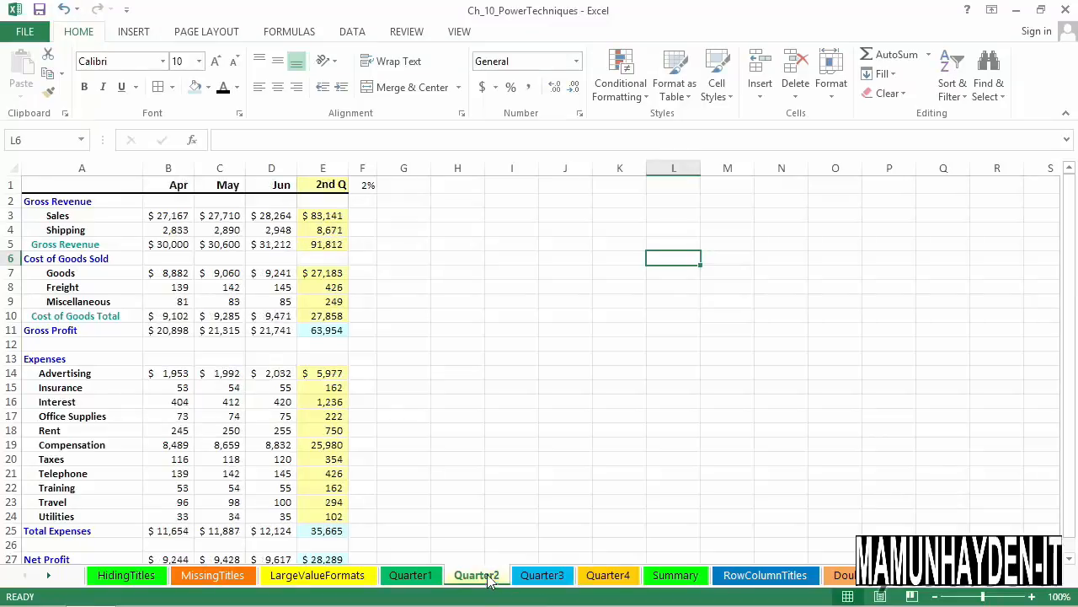
left_click(433, 580)
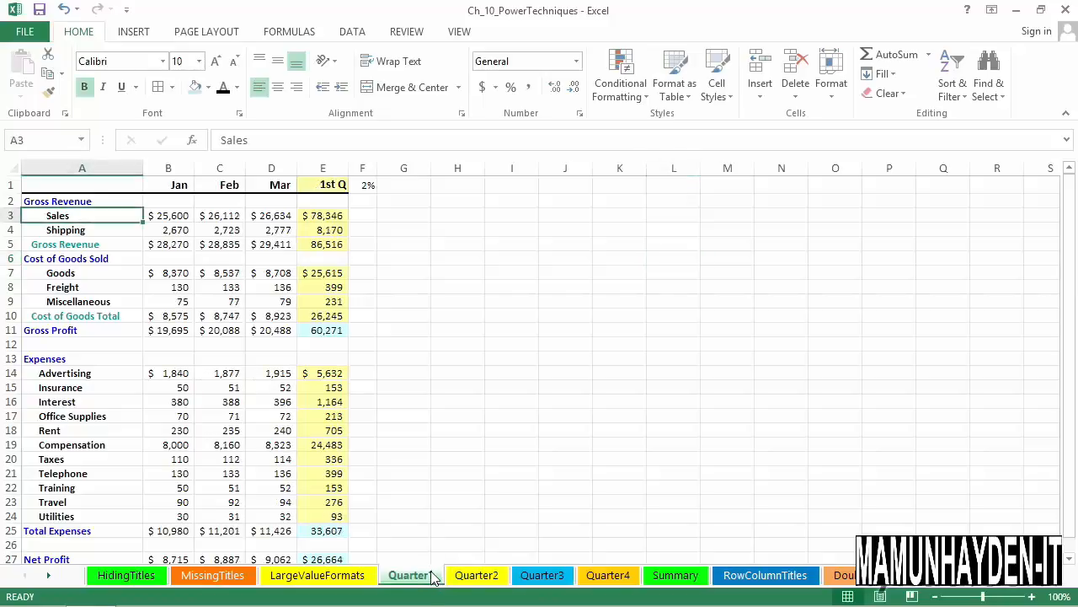
Step: Compare the quarterly Sales formulas in row 3 of the Summary sheet with the sales total in Quarter1 cell E3
left_click(674, 576)
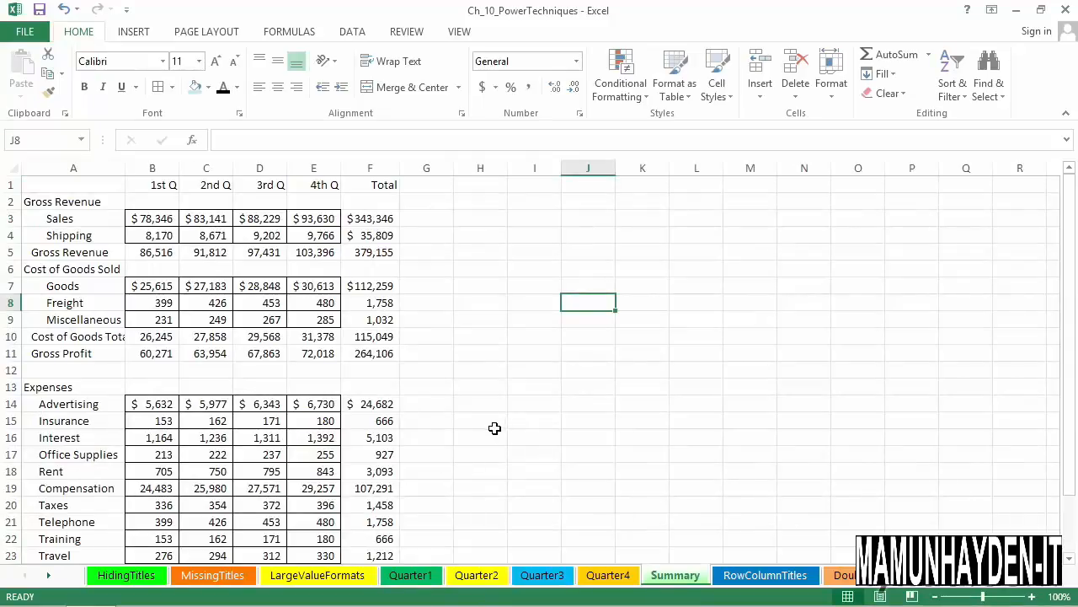
left_click(155, 221)
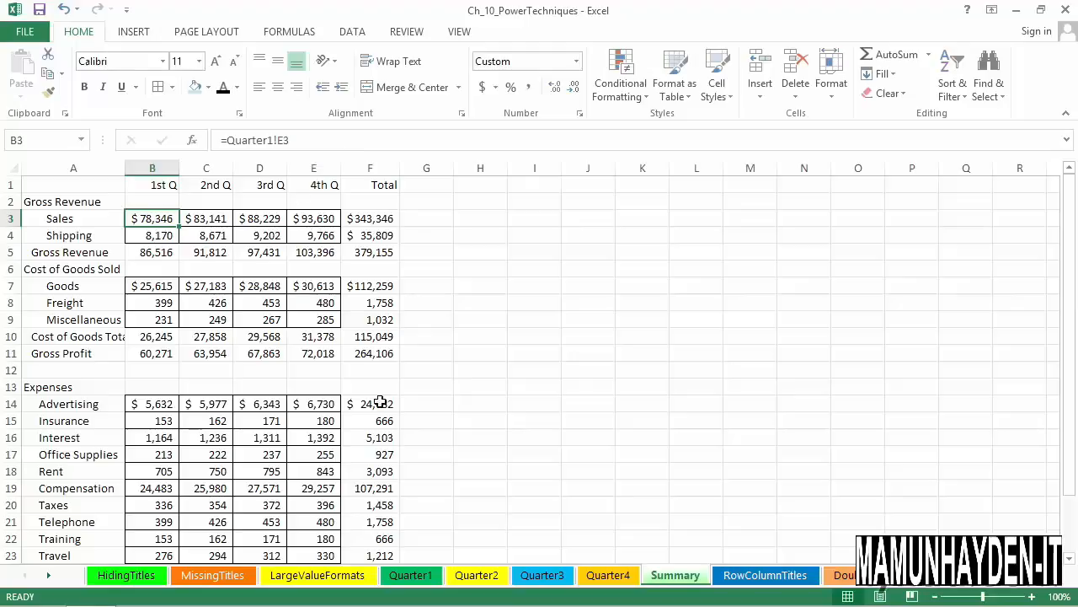
left_click(402, 576)
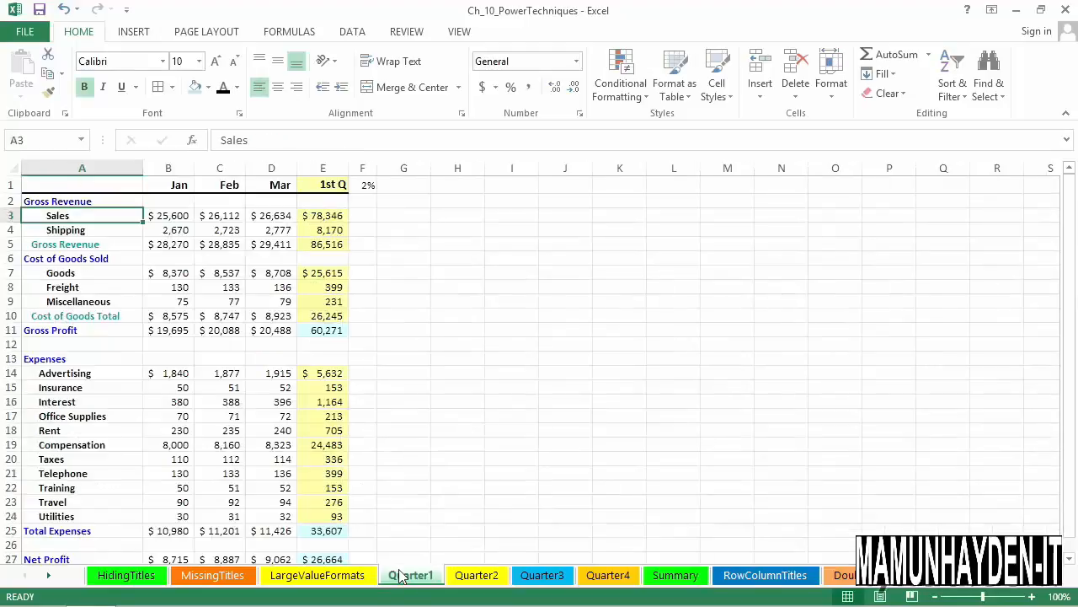
left_click(336, 218)
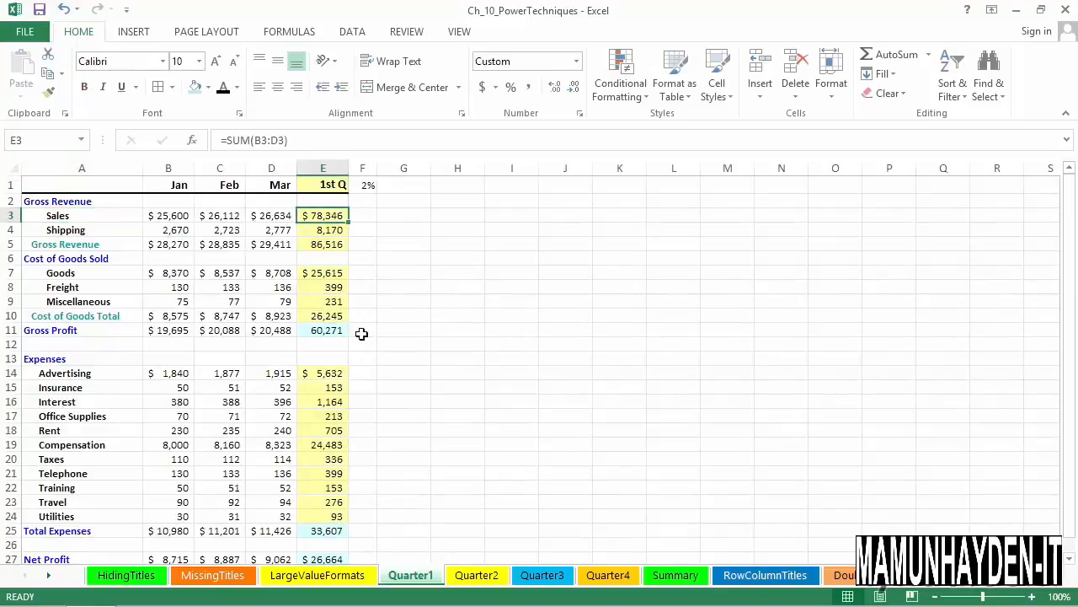
left_click(676, 575)
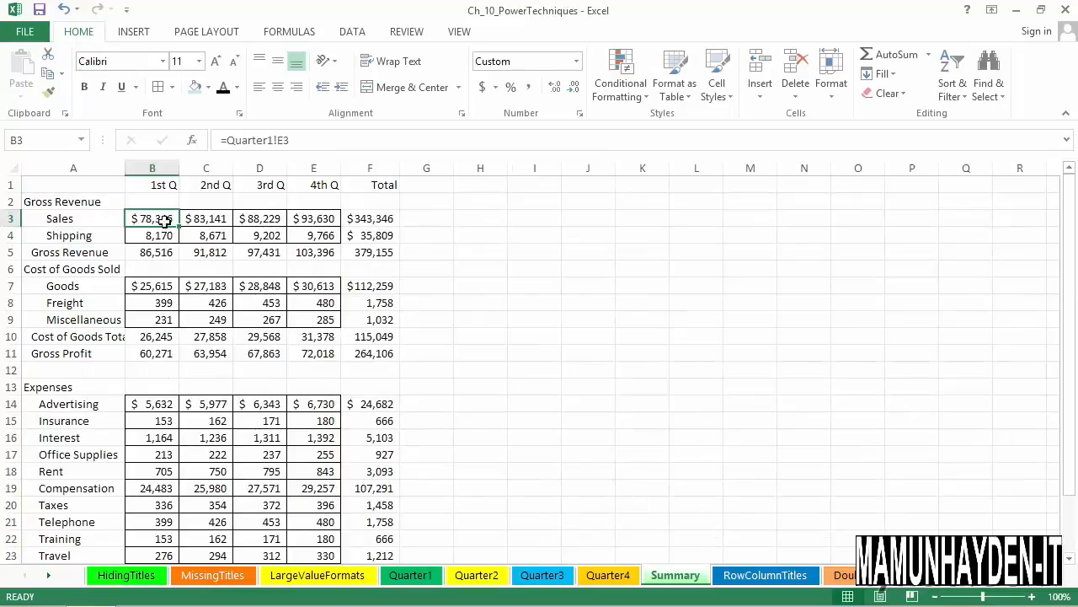
left_click(200, 221)
left_click(274, 221)
left_click(312, 223)
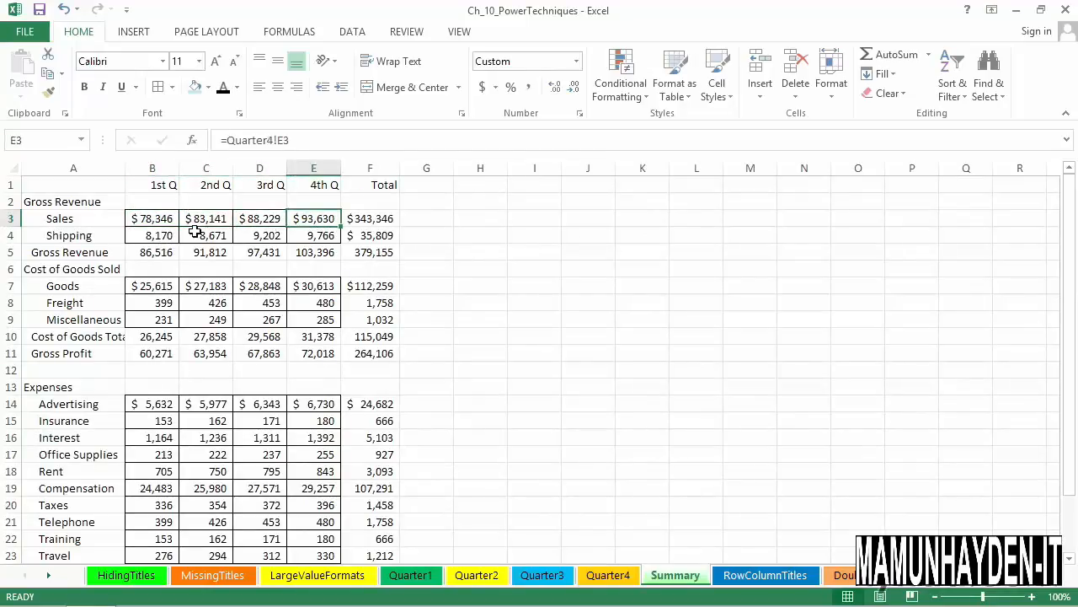
Step: Examine the linked Gross Revenue and Cost of Goods Sold figures and the Gross Revenue totals on the Summary sheet
left_click_drag(146, 219, 303, 236)
left_click_drag(163, 289, 315, 324)
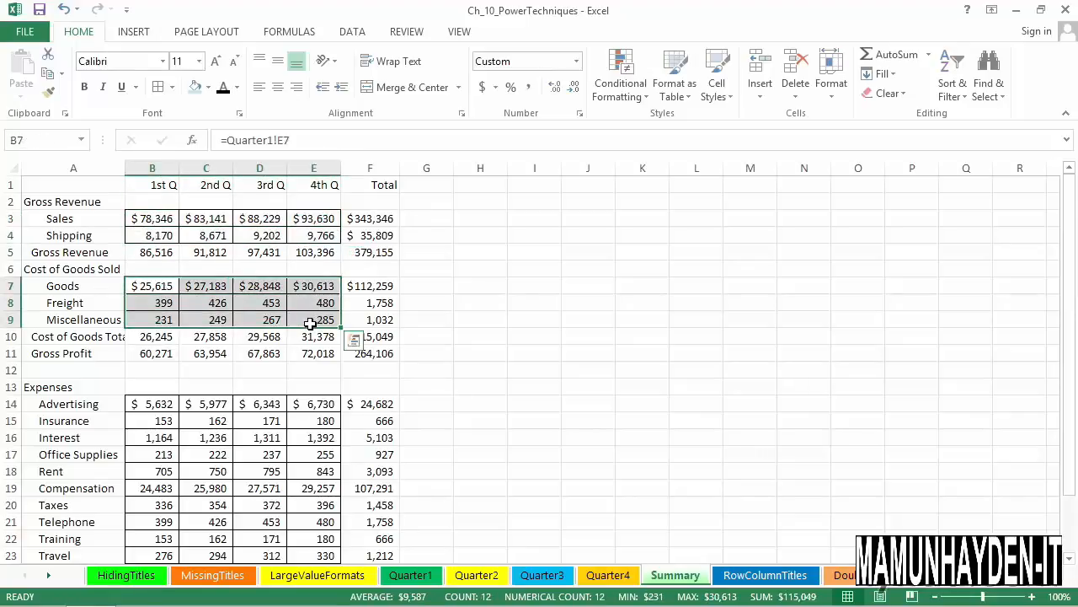
left_click(384, 254)
left_click_drag(151, 255, 379, 253)
left_click_drag(156, 219, 307, 236)
left_click_drag(151, 286, 300, 320)
left_click(312, 288)
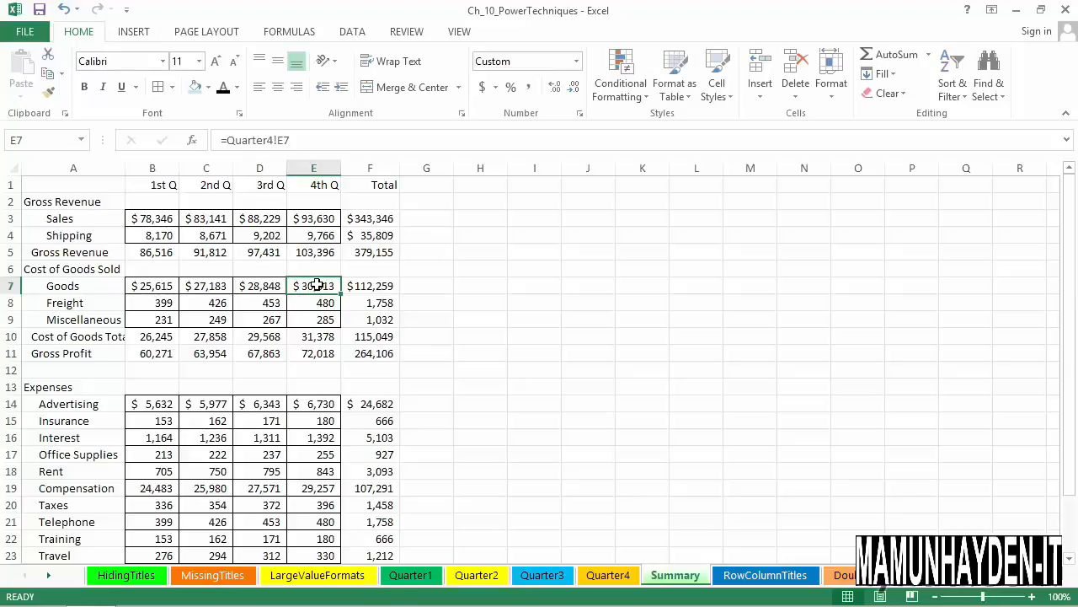
Step: Copy the whole Summary table, range A1:F27
left_click_drag(100, 190, 371, 539)
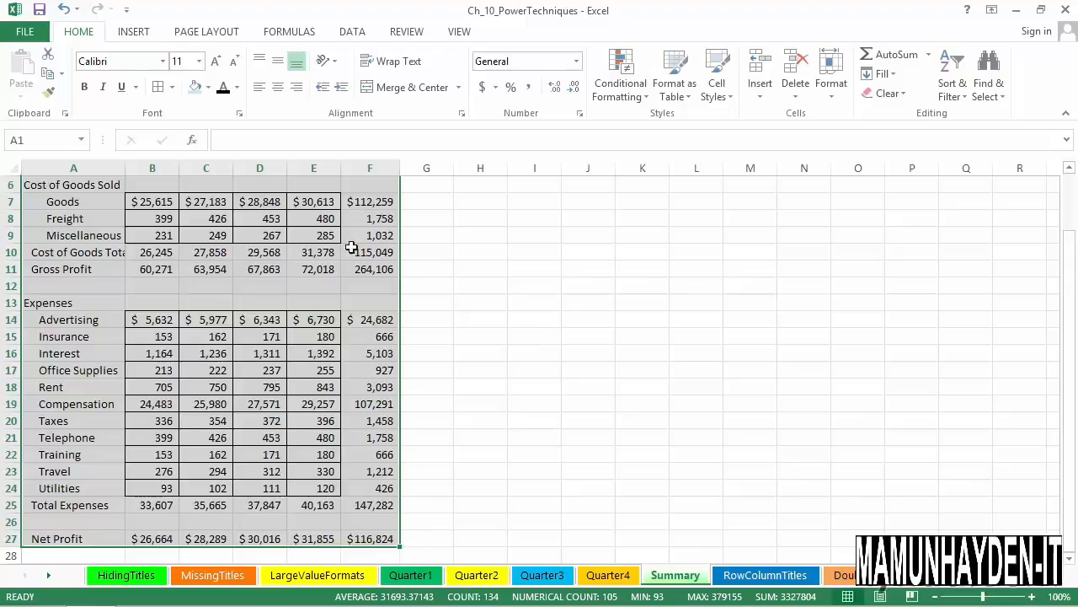
scroll(234, 300, "up", 2)
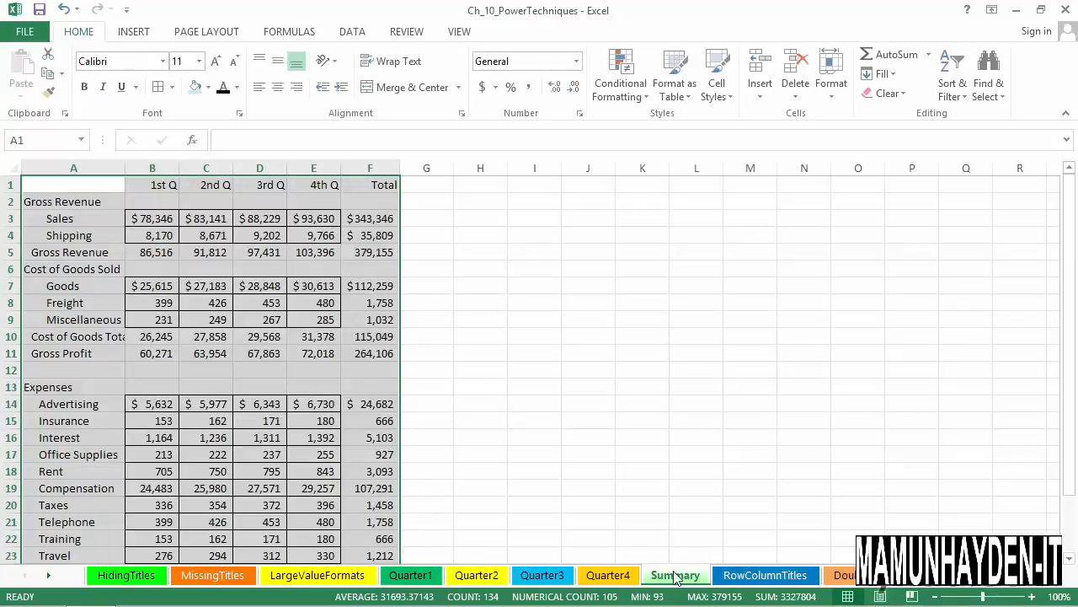
left_click(84, 191)
left_click_drag(84, 191, 374, 506)
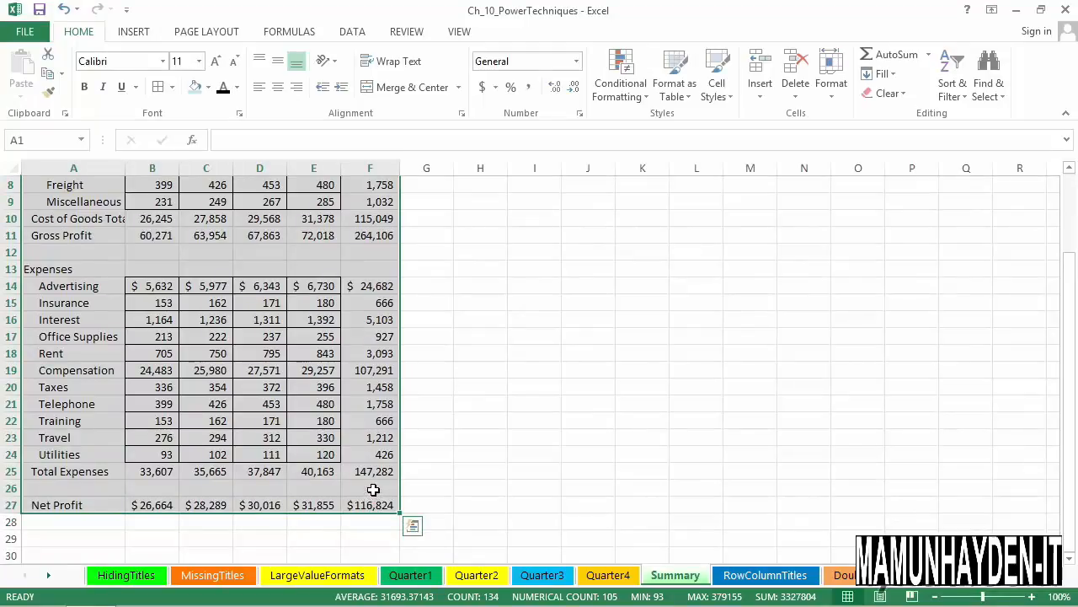
right_click(357, 267)
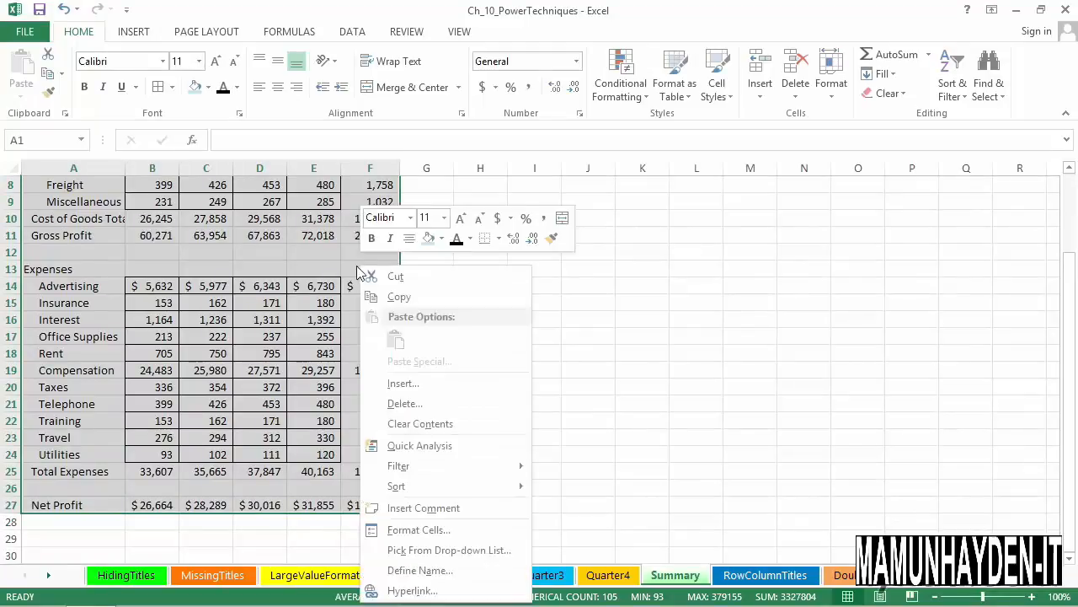
left_click(399, 297)
scroll(396, 302, "up", 3)
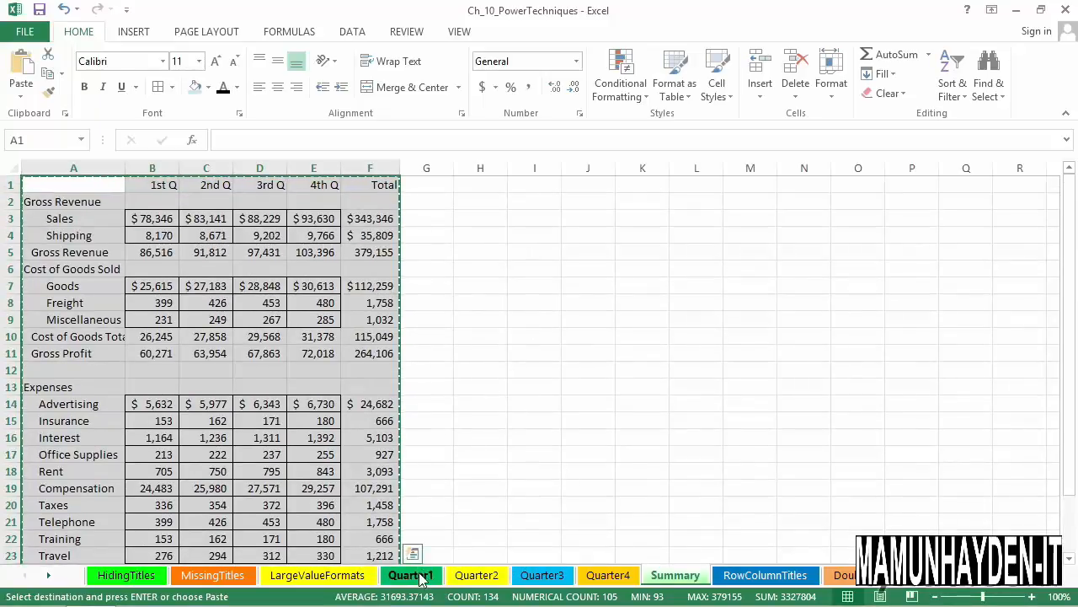
Step: Paste the copied Summary table as a linked picture at cell H1 of the Quarter1 sheet
left_click(422, 575)
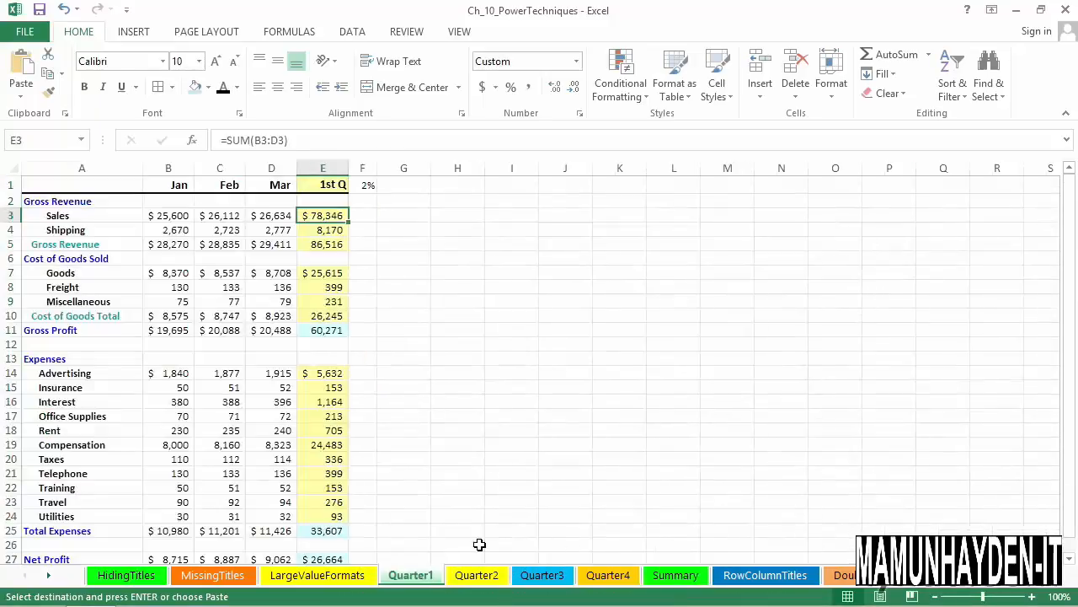
left_click(451, 191)
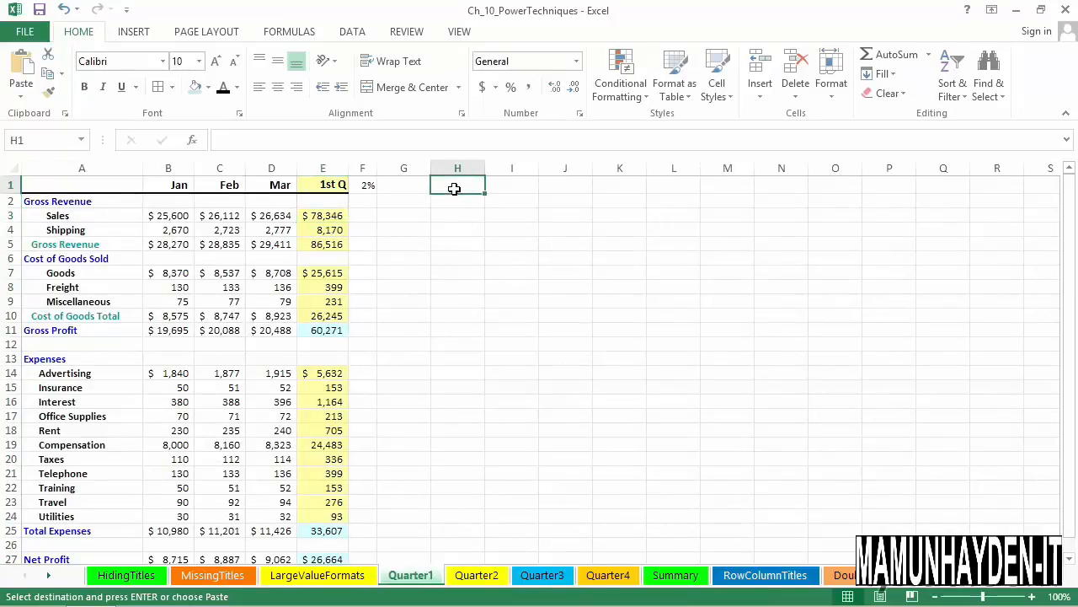
left_click(21, 98)
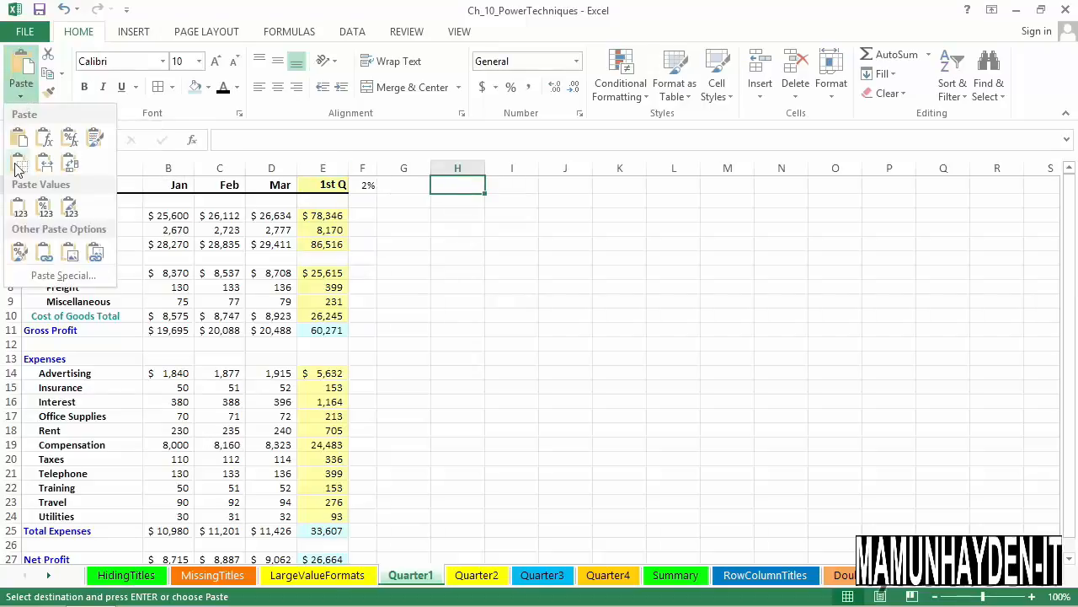
left_click(95, 258)
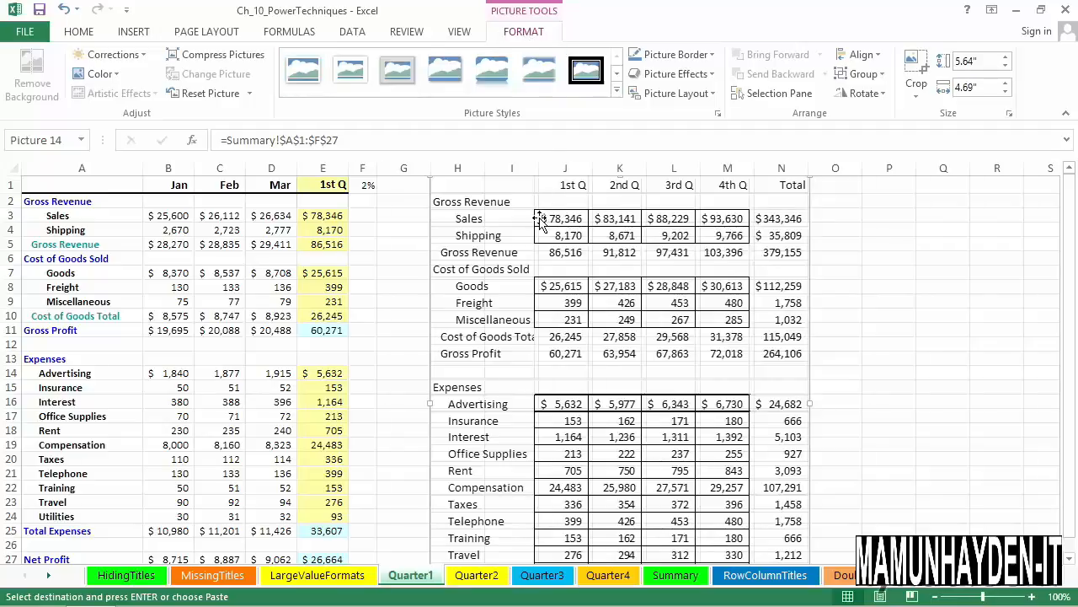
Step: Shrink the linked picture to about 4.42" high by 3.67" wide and position it over columns H to M near the sheet's top
left_click(99, 74)
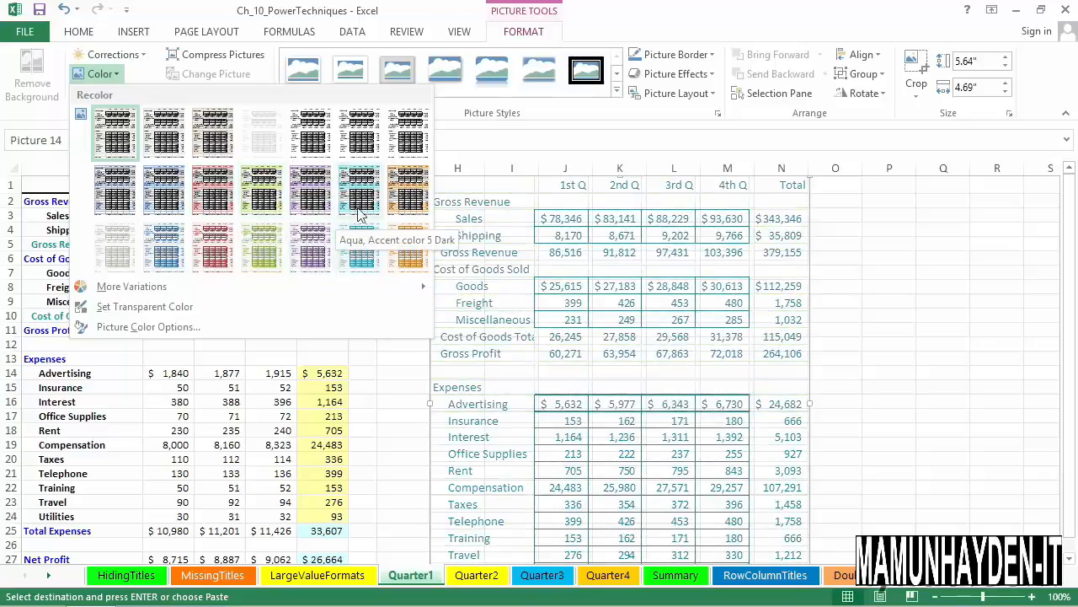
left_click(859, 250)
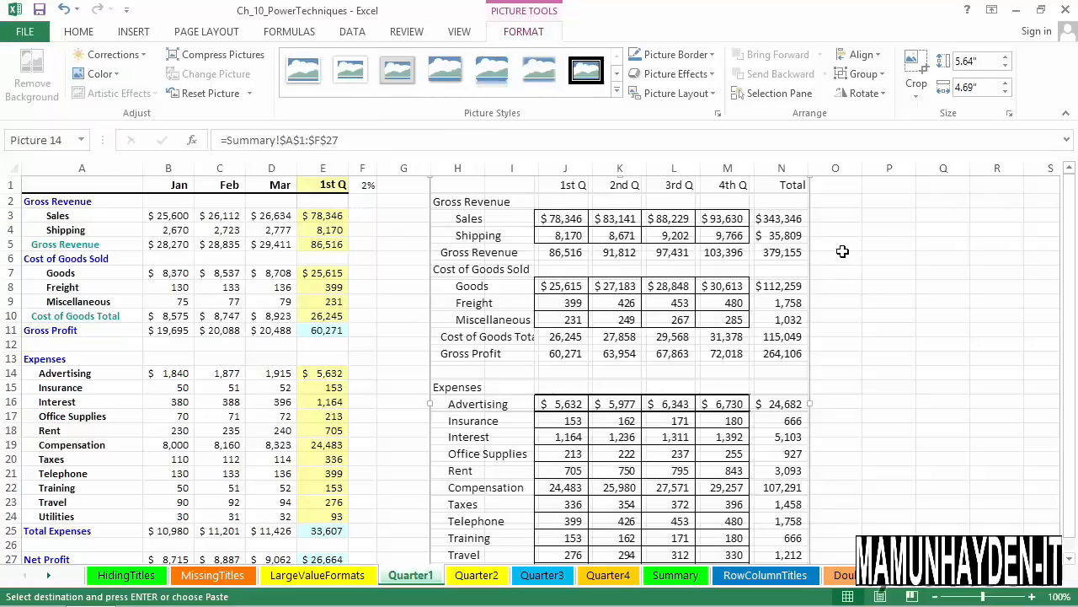
left_click_drag(649, 200, 680, 285)
left_click_drag(838, 278, 754, 362)
left_click_drag(663, 373, 650, 208)
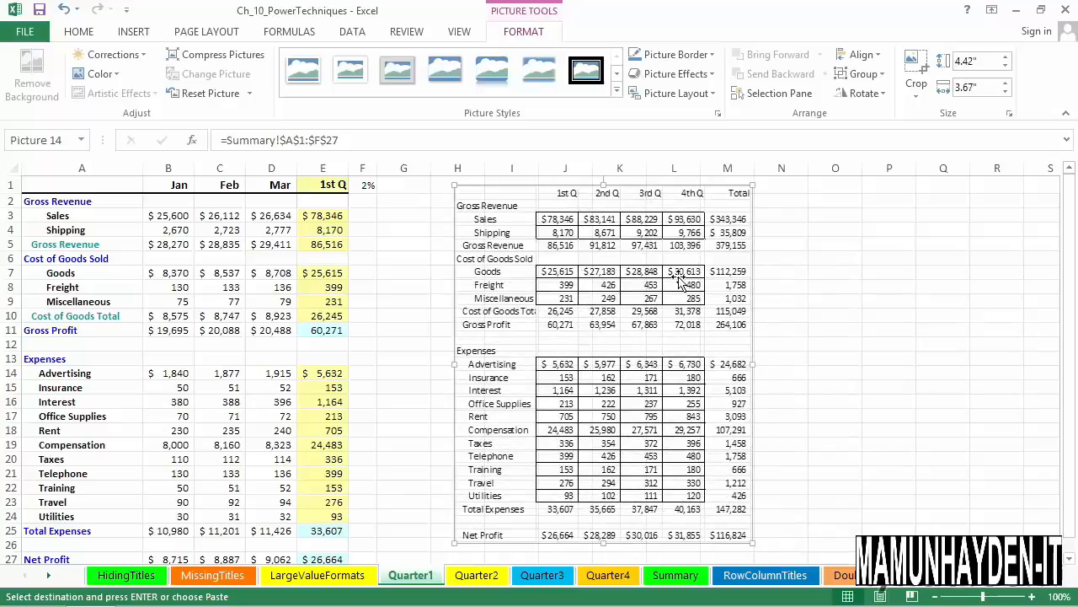
Step: Fill range A1:F27 on the Summary sheet with light blue and check the linked picture on Quarter1
left_click(676, 574)
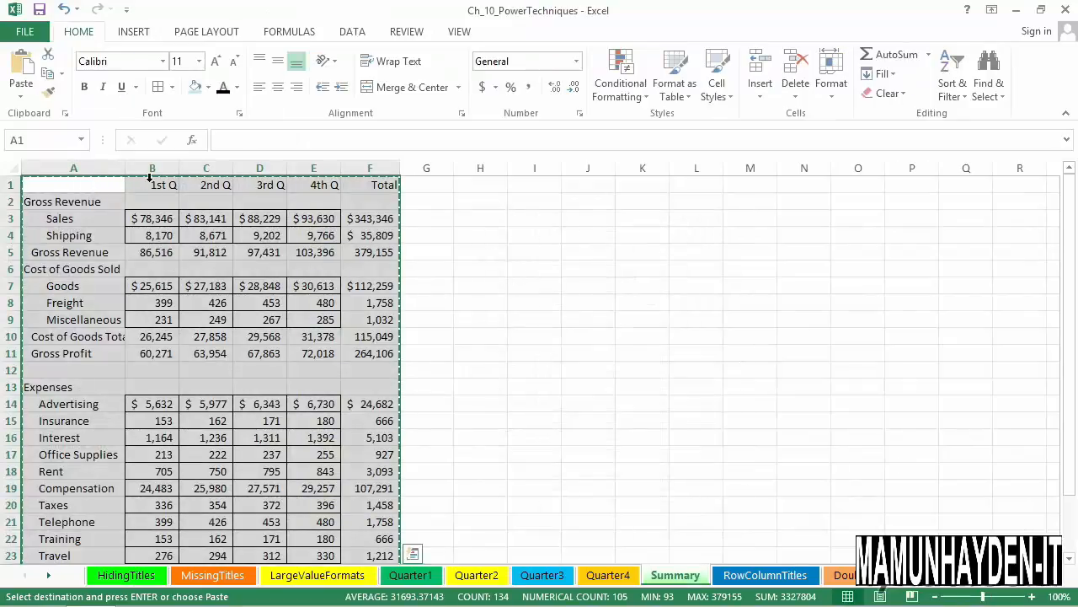
left_click(208, 87)
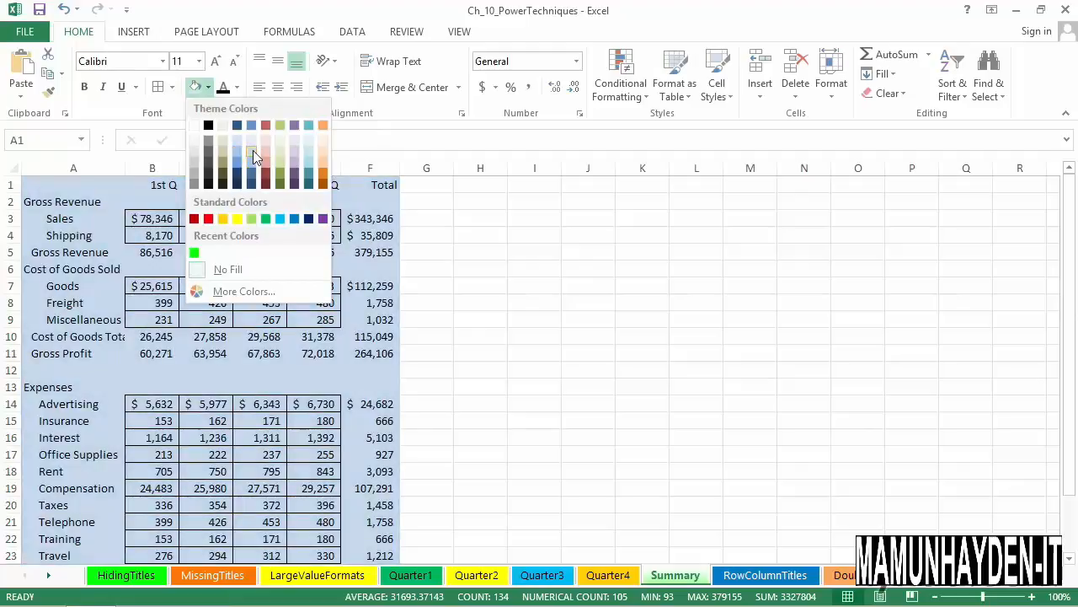
left_click(253, 150)
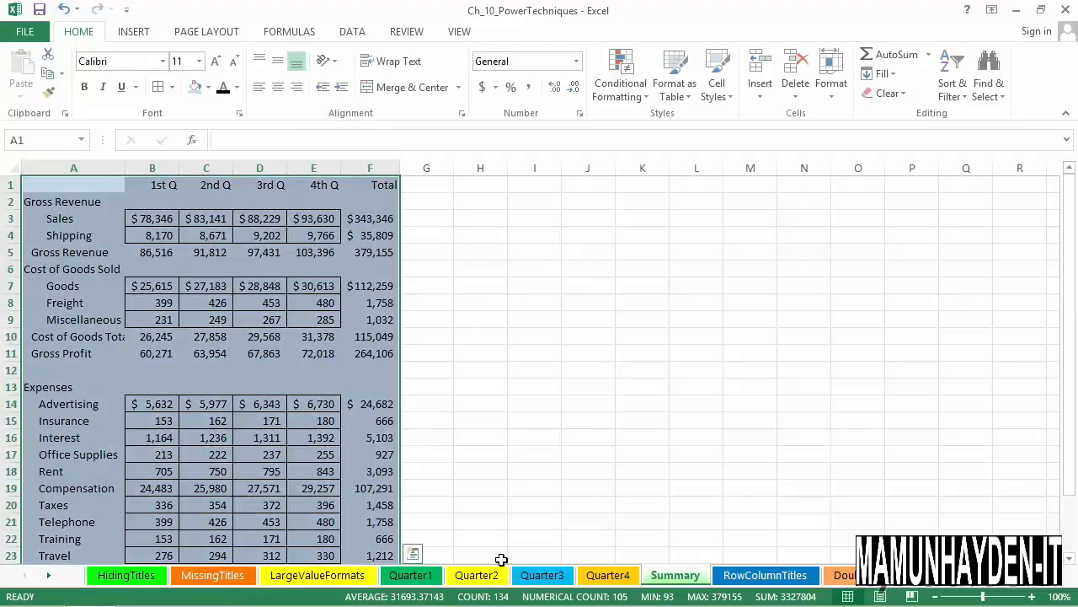
left_click(430, 580)
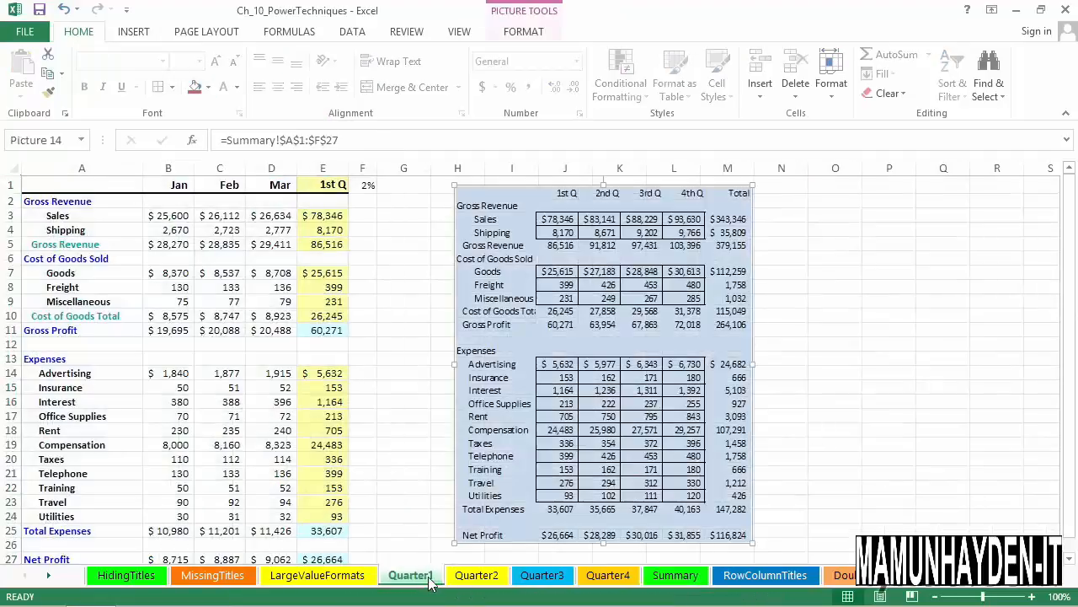
left_click(832, 323)
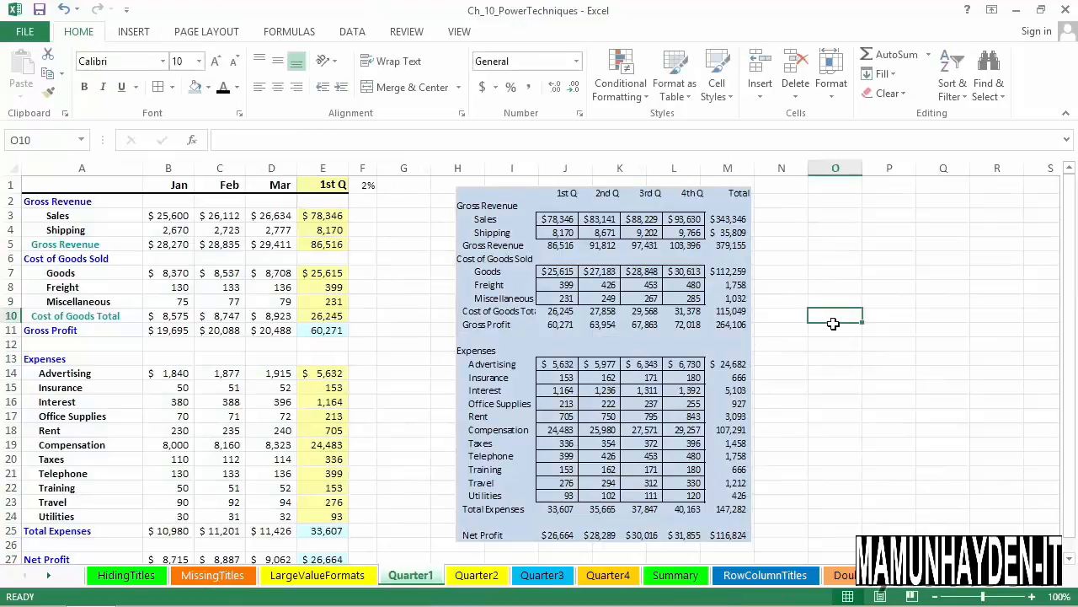
Step: Move the linked picture beside the Quarter1 data, starting in column G, and enlarge it slightly
scroll(837, 332, "down", 1)
scroll(832, 330, "up", 1)
left_click_drag(556, 233, 497, 241)
scroll(693, 499, "down", 1)
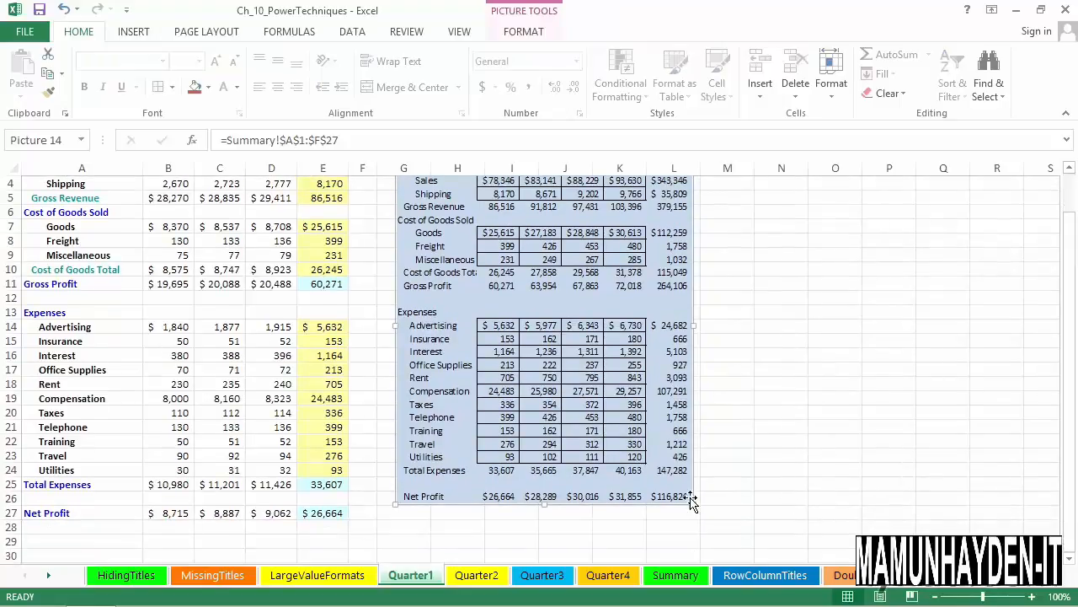
left_click_drag(710, 520, 711, 524)
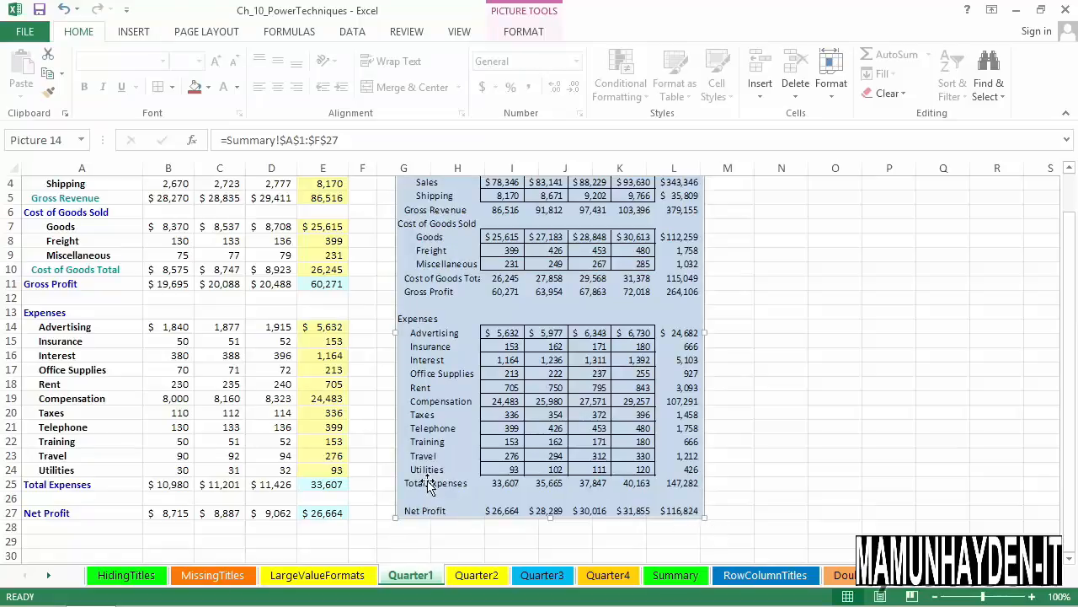
scroll(711, 299, "up", 1)
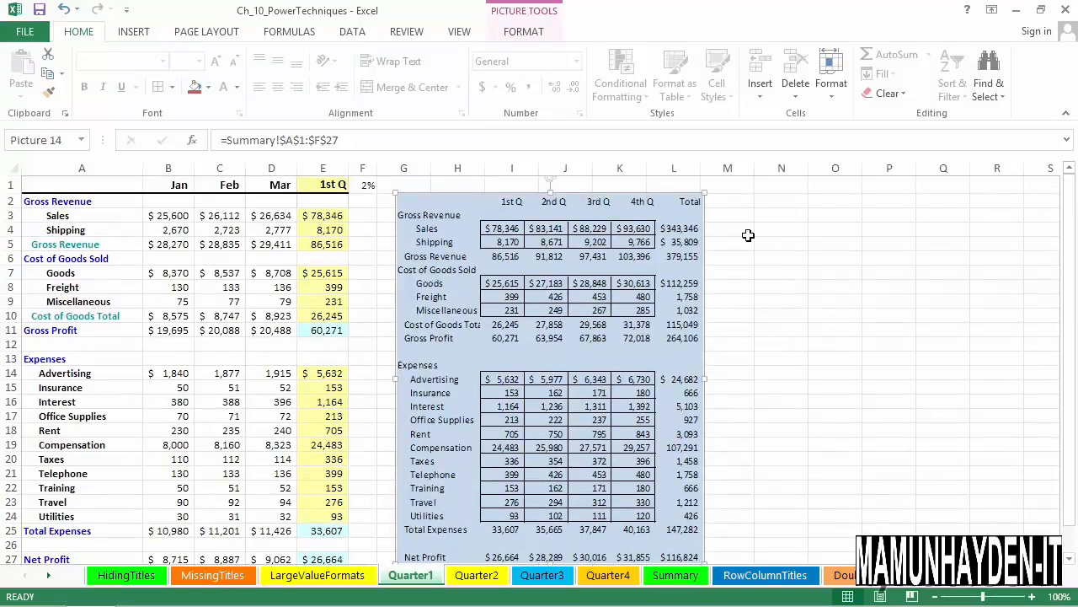
left_click(773, 233)
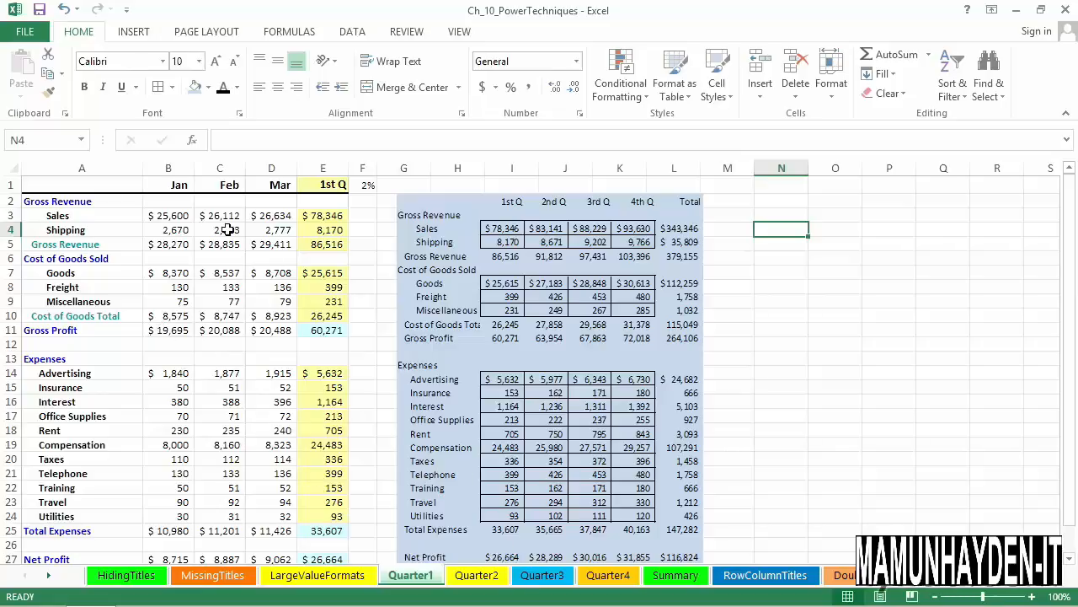
Step: Inspect the Jan, Feb and Mar Sales entries in cells B3, C3 and D3 of Quarter1
left_click(173, 221)
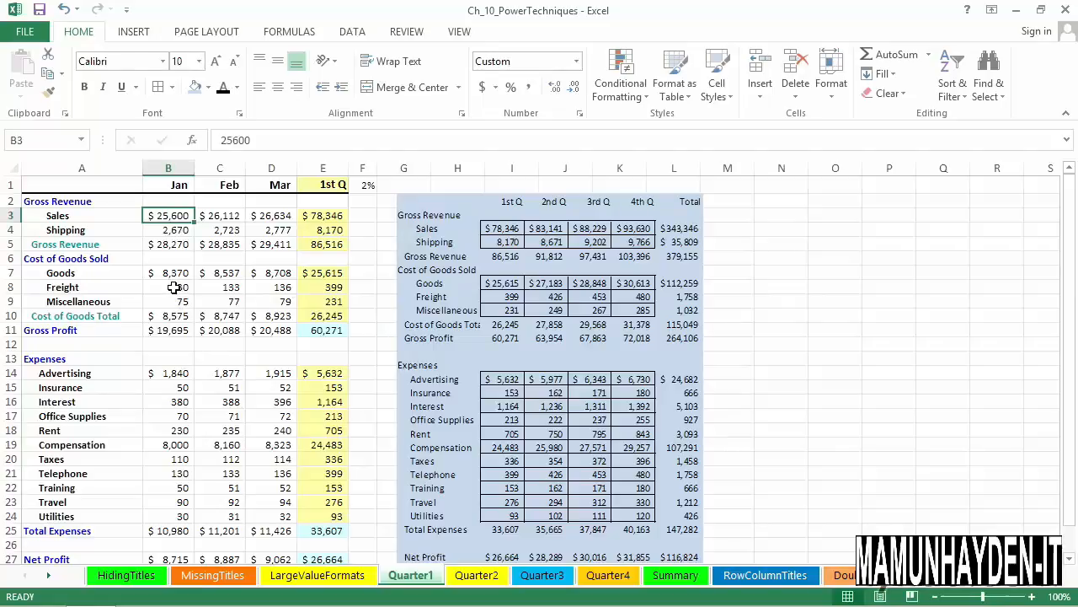
left_click(233, 219)
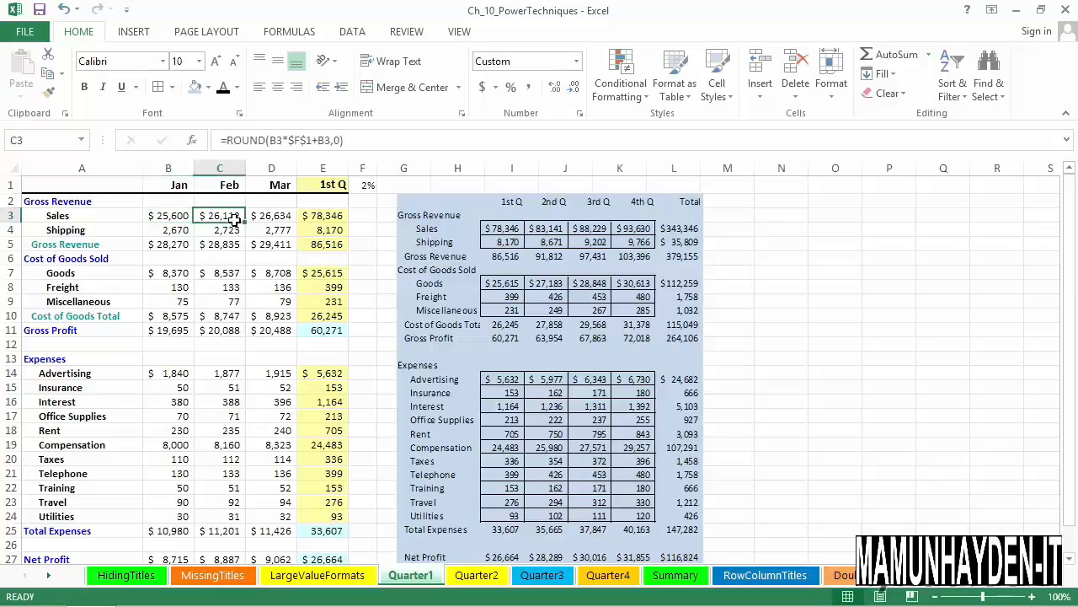
left_click(274, 221)
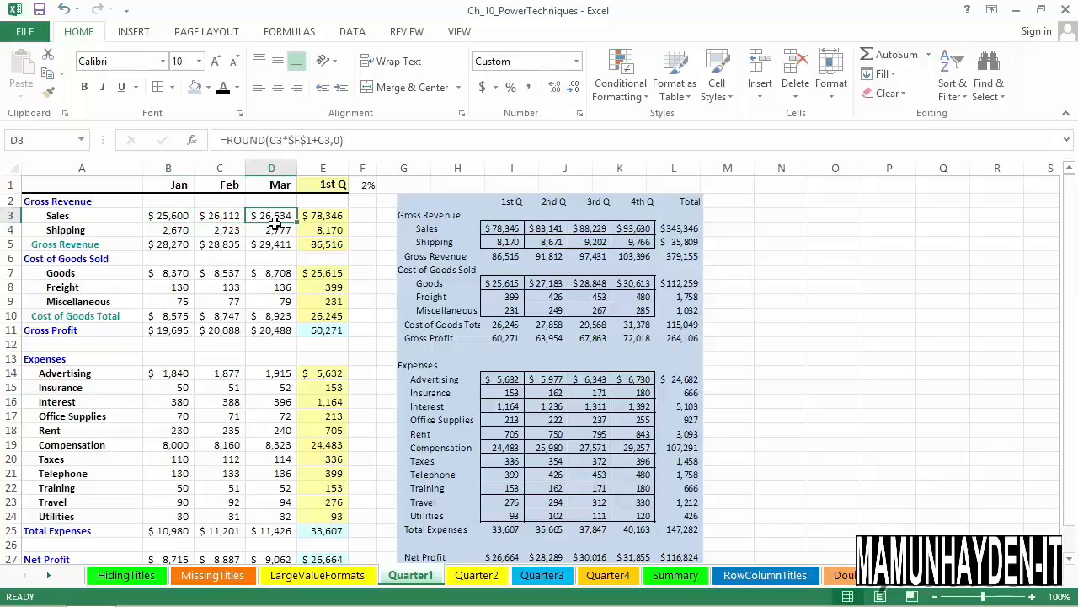
Step: Examine the Quarter1 Sales row from B3 through D3 and the 1st Q sum formula in cell E3
left_click(236, 220)
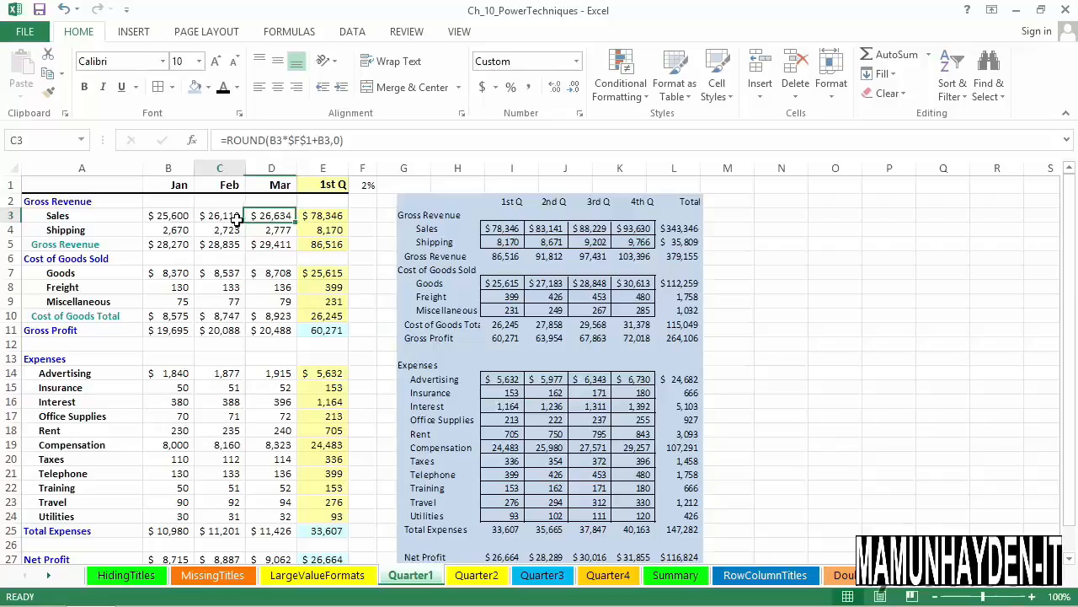
left_click(184, 218)
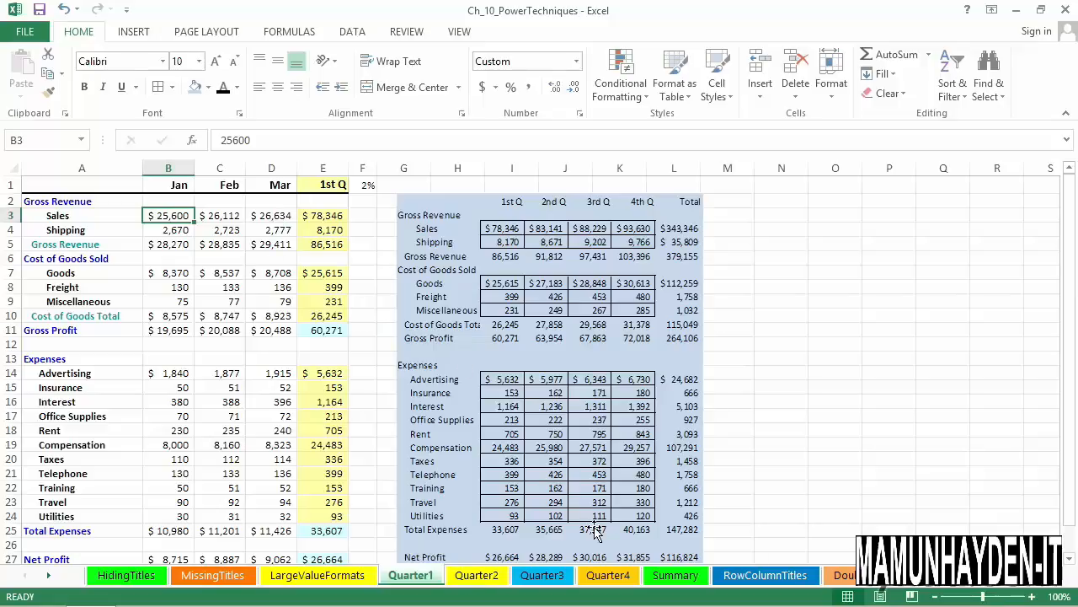
left_click(220, 218)
left_click(280, 218)
left_click(316, 222)
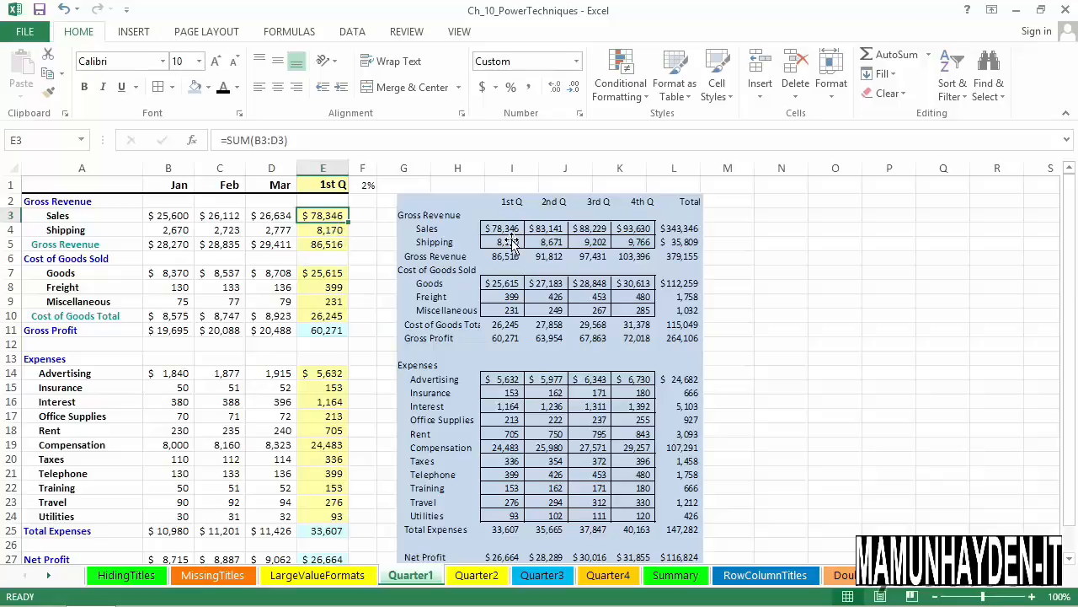
Step: Move the linked picture on Quarter1 up to start in row 1 and enlarge it slightly
left_click_drag(510, 216, 507, 202)
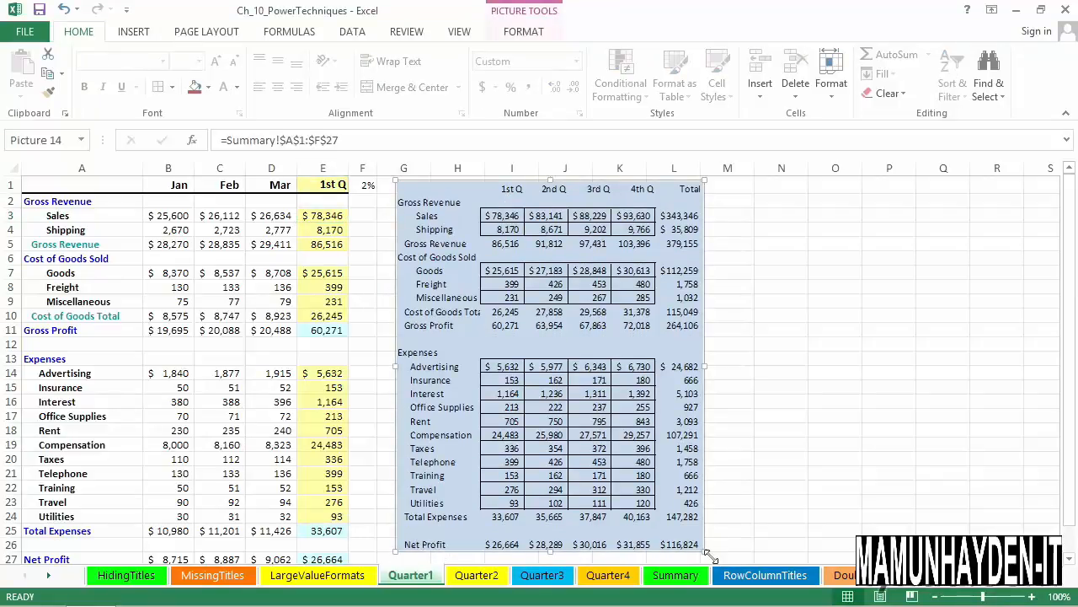
scroll(717, 559, "down", 2)
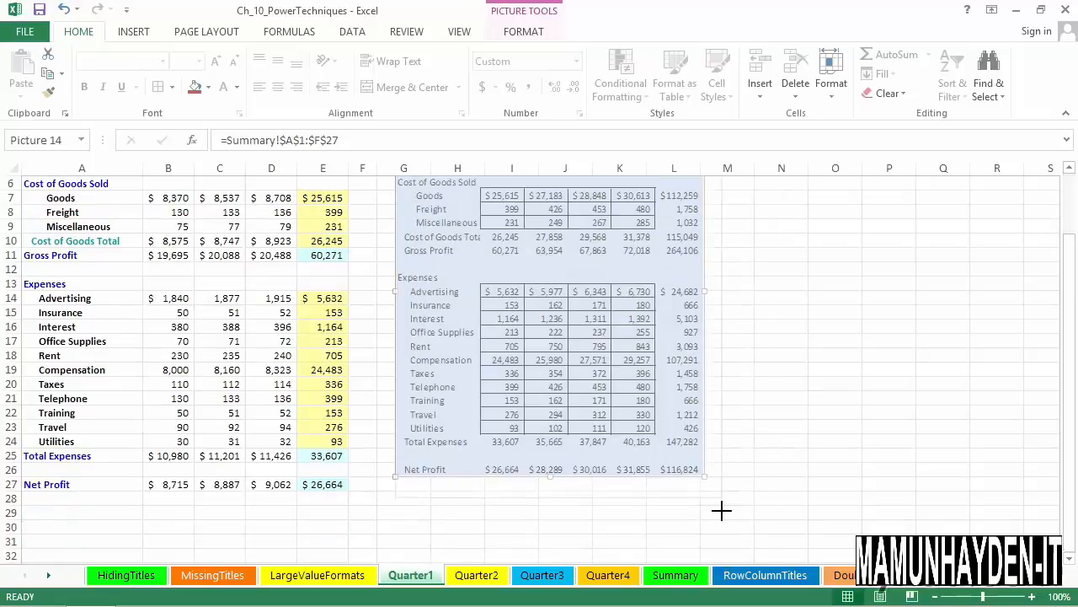
scroll(716, 503, "up", 2)
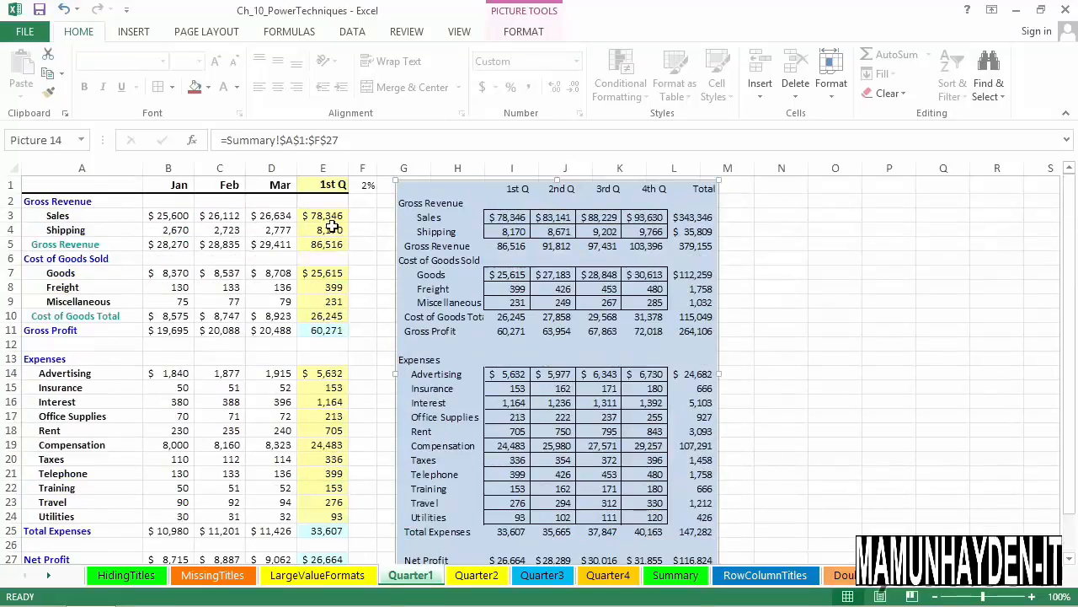
Step: Set January Sales in cell B3 of Quarter1 to 27000 and check the 1st Q Sales total against the linked picture
left_click(332, 221)
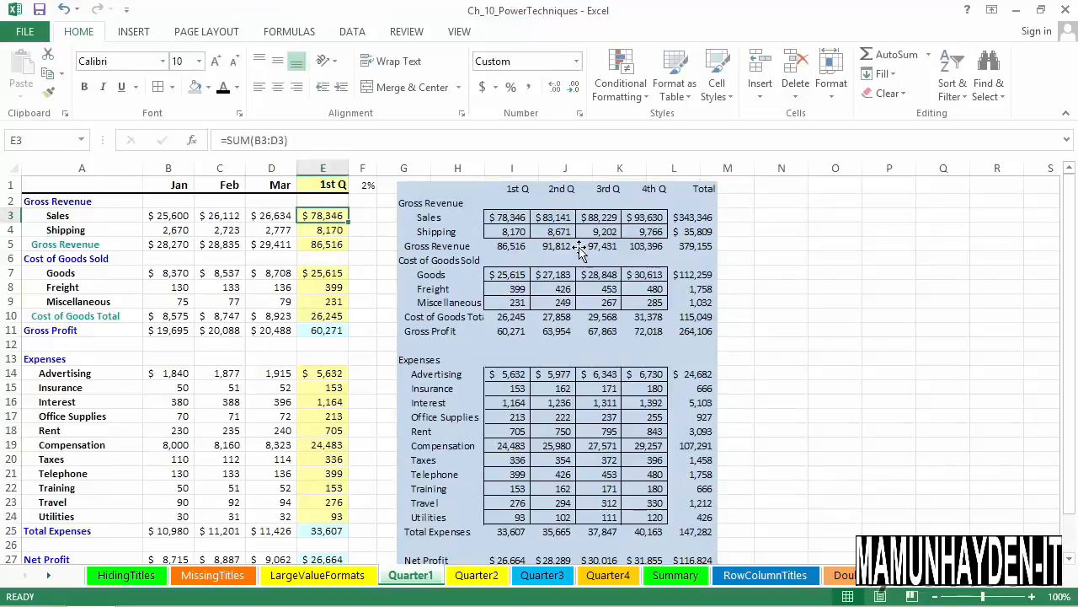
left_click(172, 222)
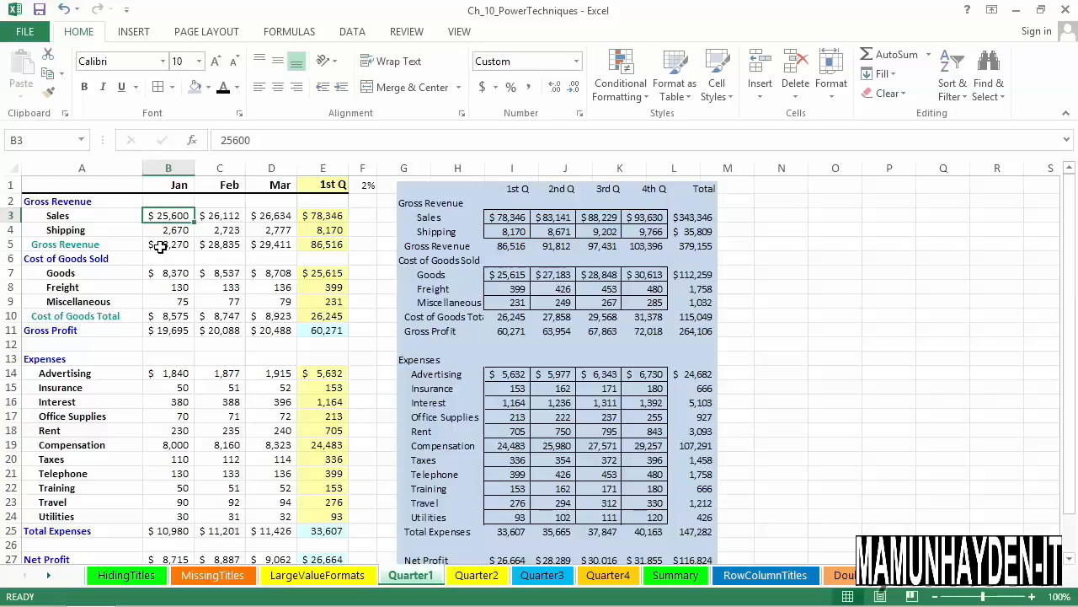
type("27000")
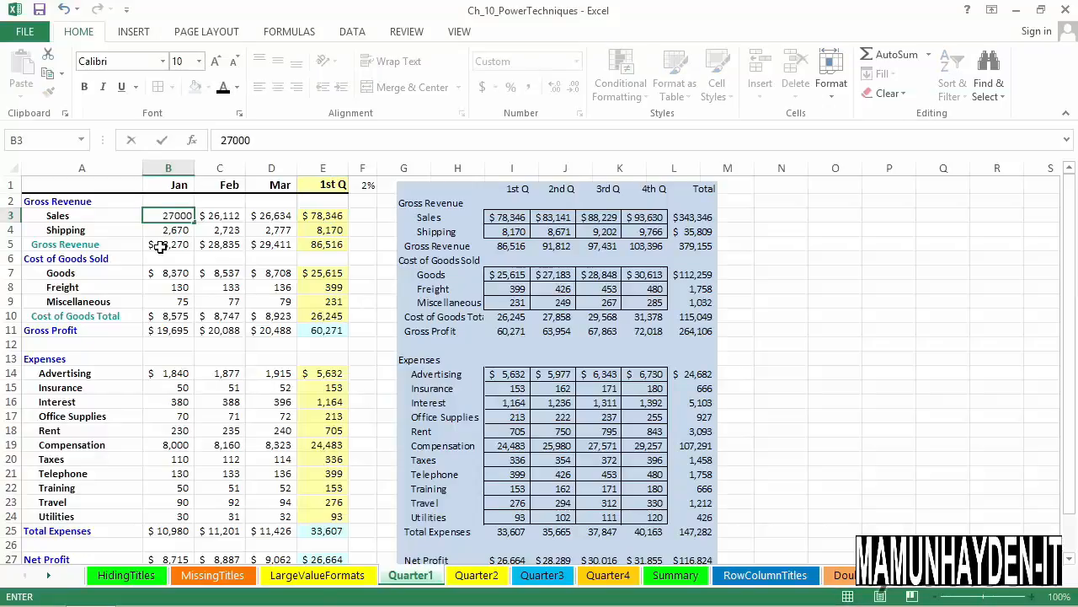
key("Return")
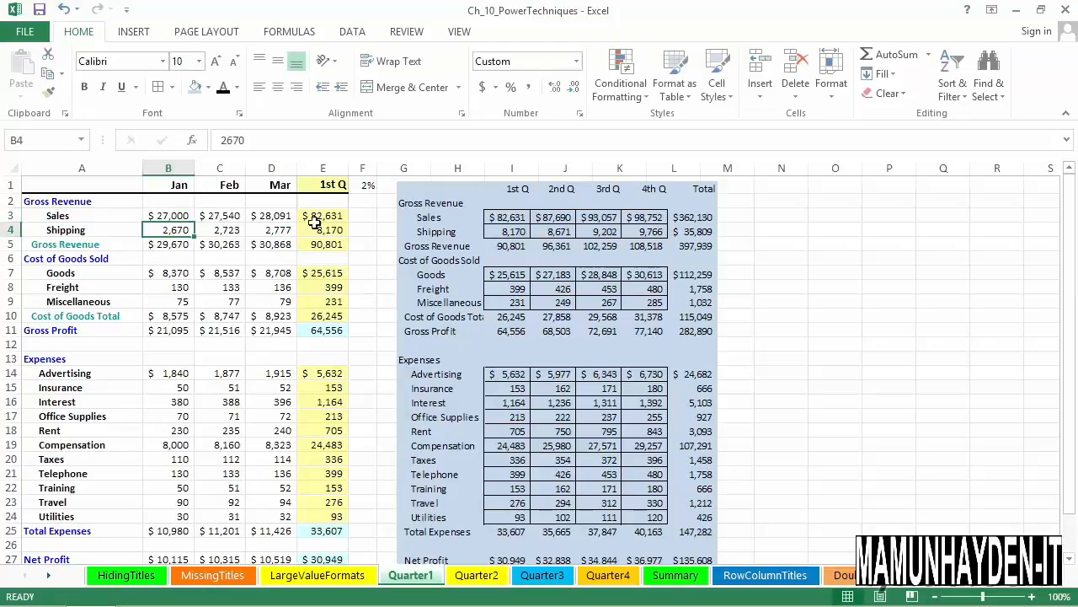
left_click(339, 215)
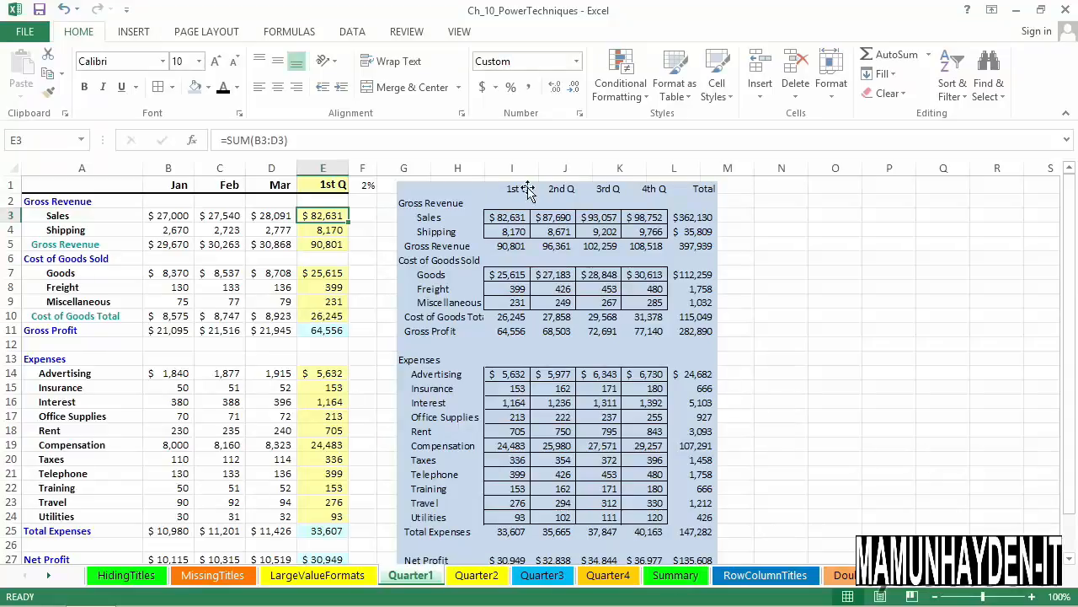
left_click(439, 195)
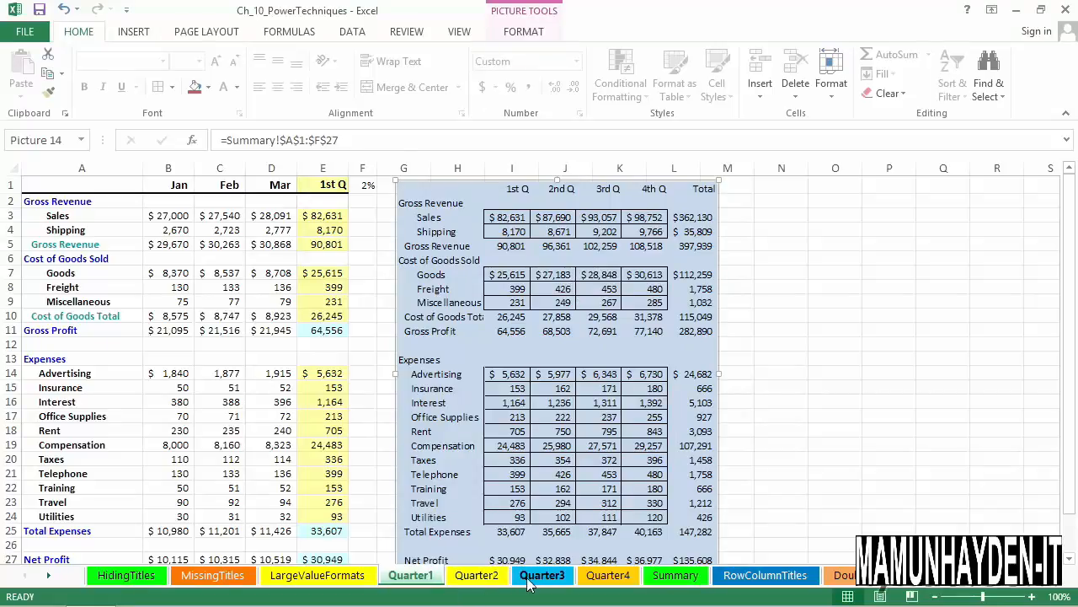
Step: Copy range A1:F27 from the Summary sheet and paste it as a linked picture at cell H1 of Quarter2
left_click(674, 575)
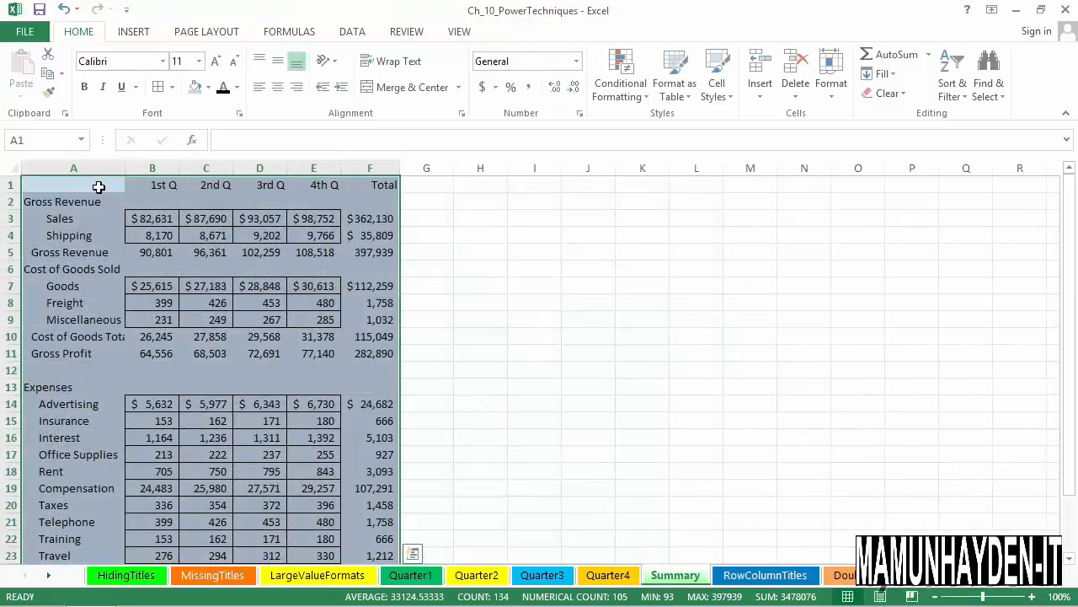
key("ctrl+c")
left_click(476, 576)
left_click(462, 193)
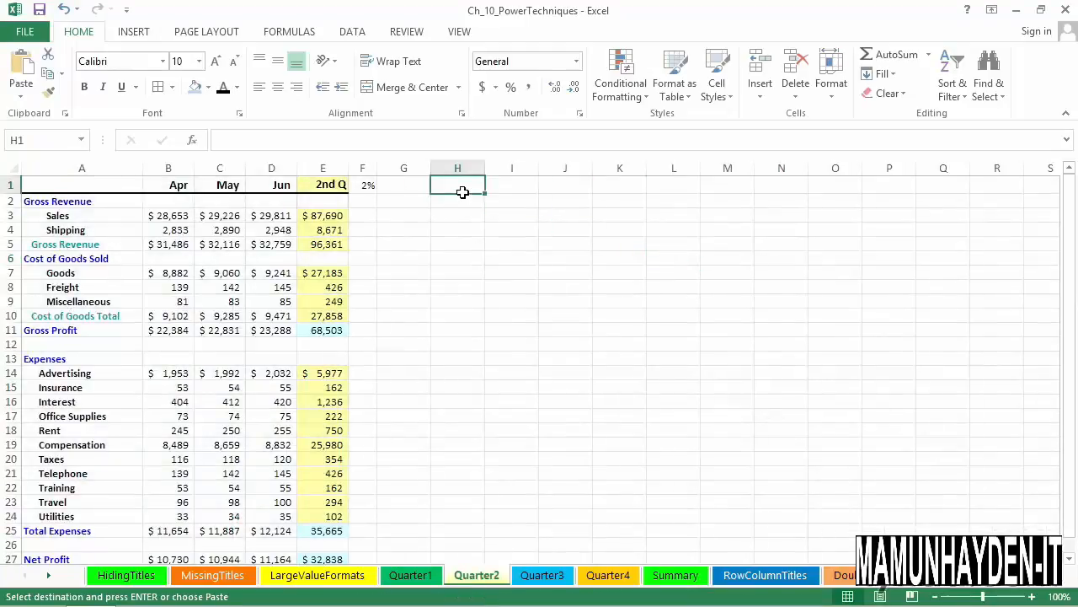
left_click(21, 91)
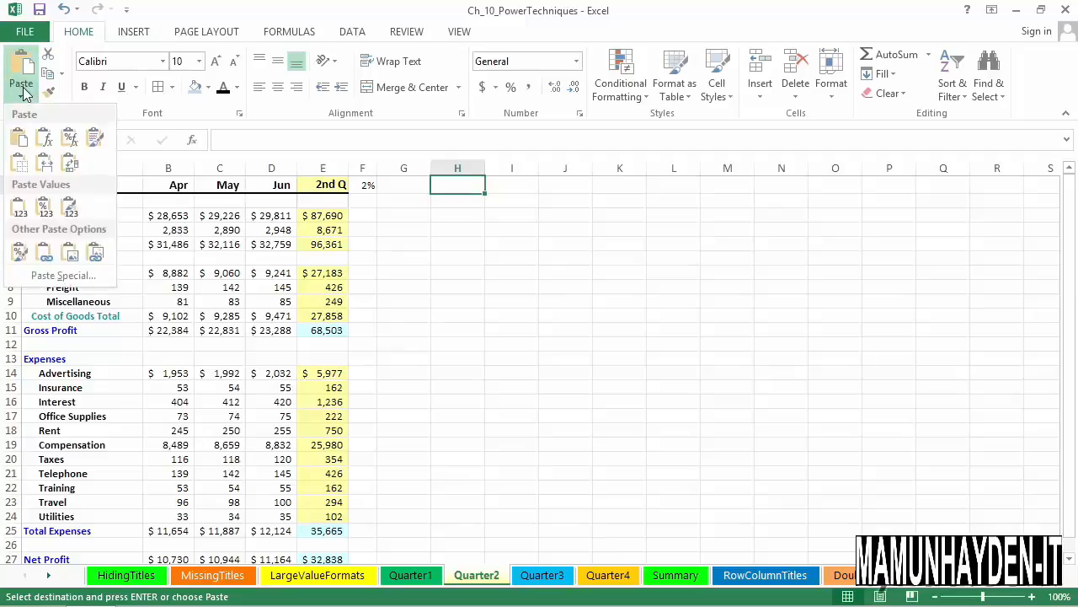
left_click(93, 255)
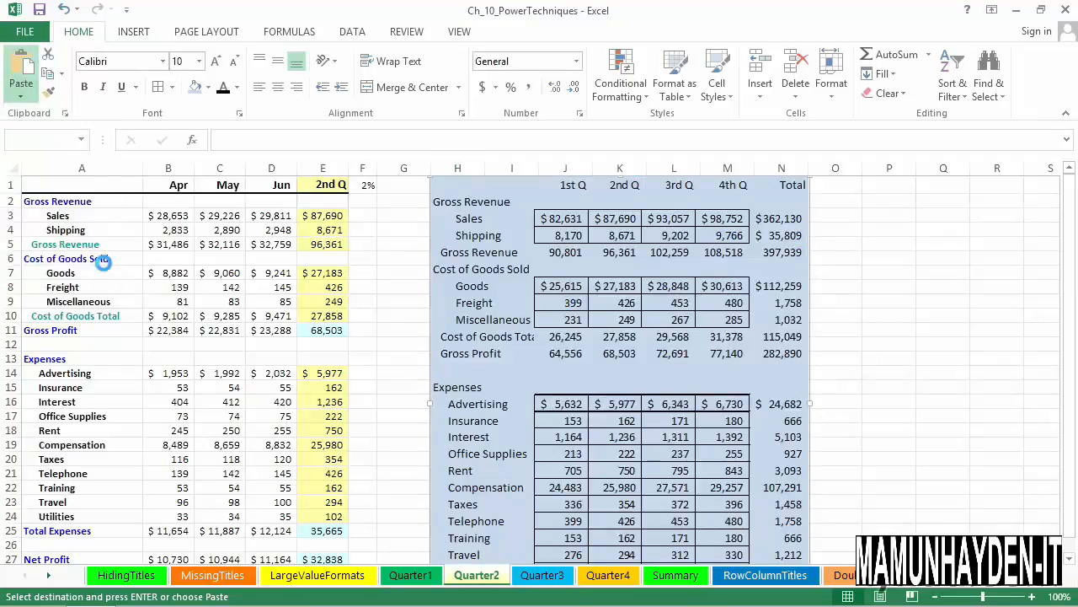
Step: Repeat the linked-picture paste at cell H1 of the Quarter3 sheet
left_click(539, 576)
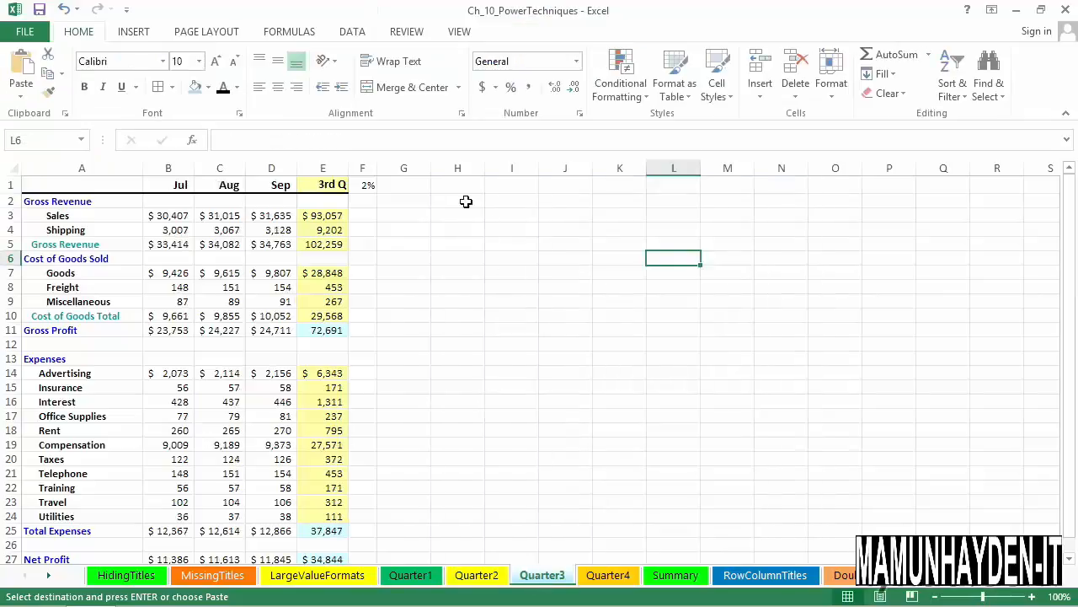
left_click(463, 190)
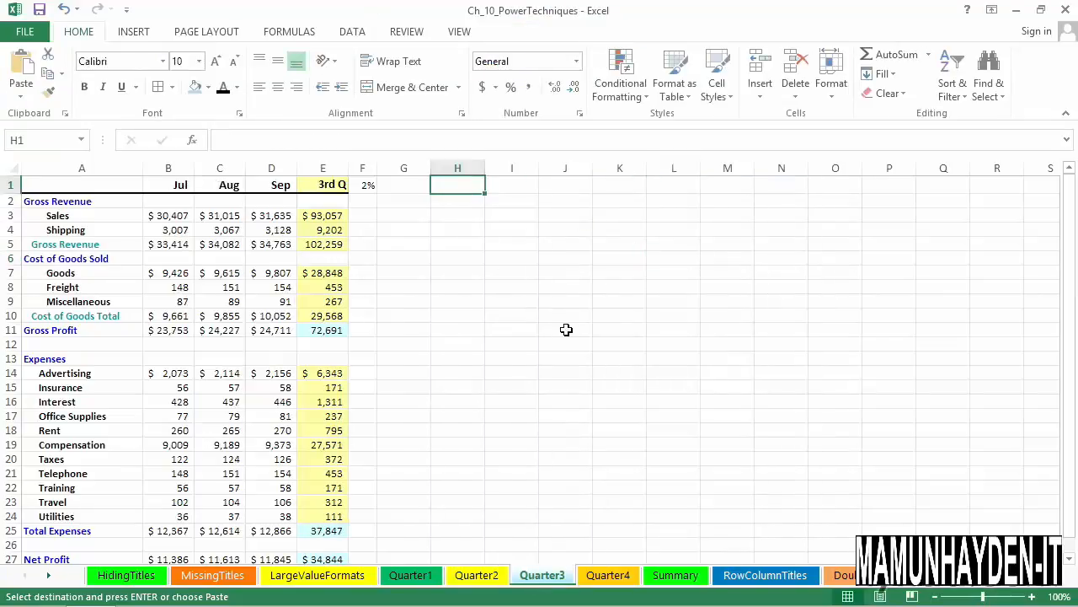
key("F4")
Step: Paste the copied Summary range as a linked picture at cell H1 of the Quarter4 sheet
left_click(615, 579)
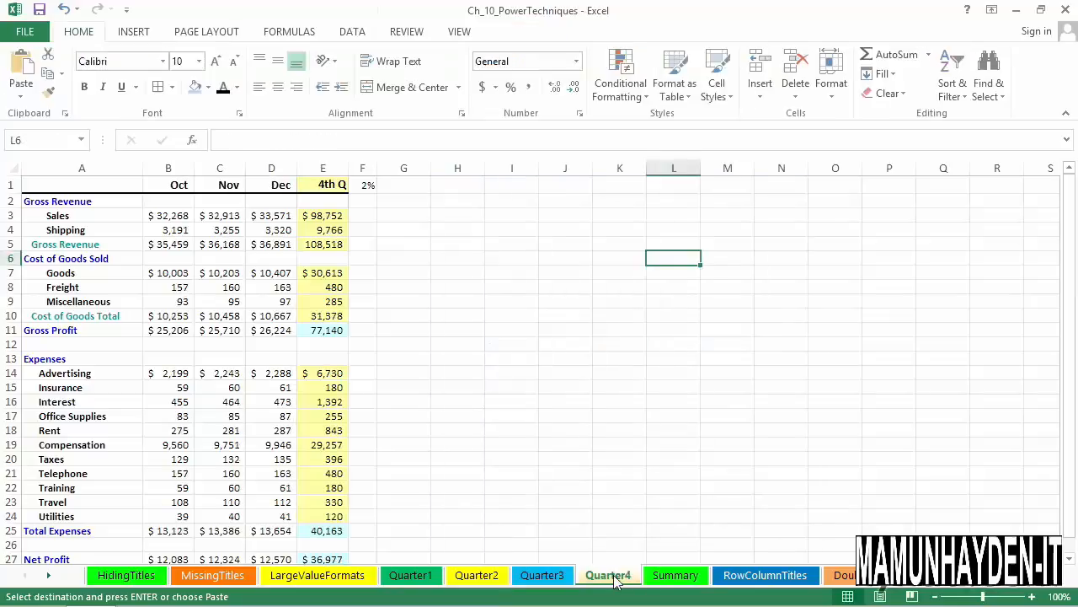
left_click(472, 195)
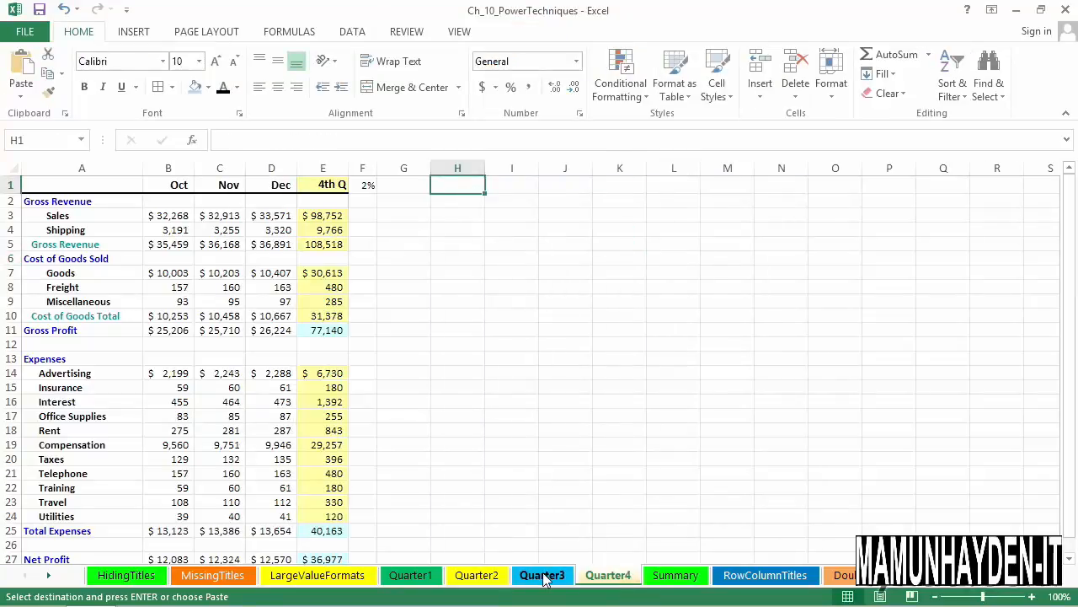
left_click(675, 578)
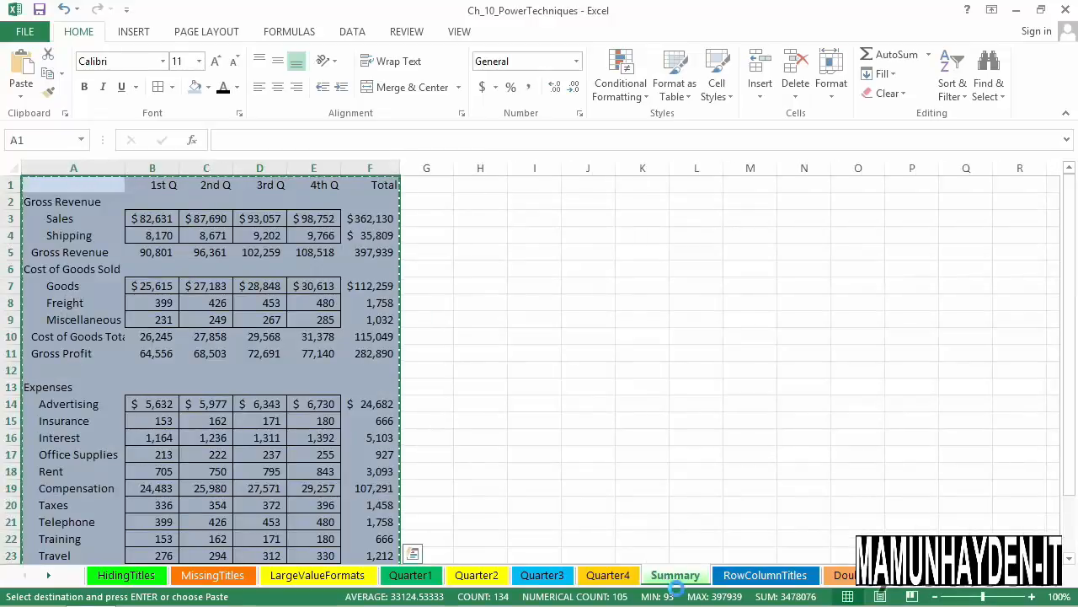
left_click(623, 578)
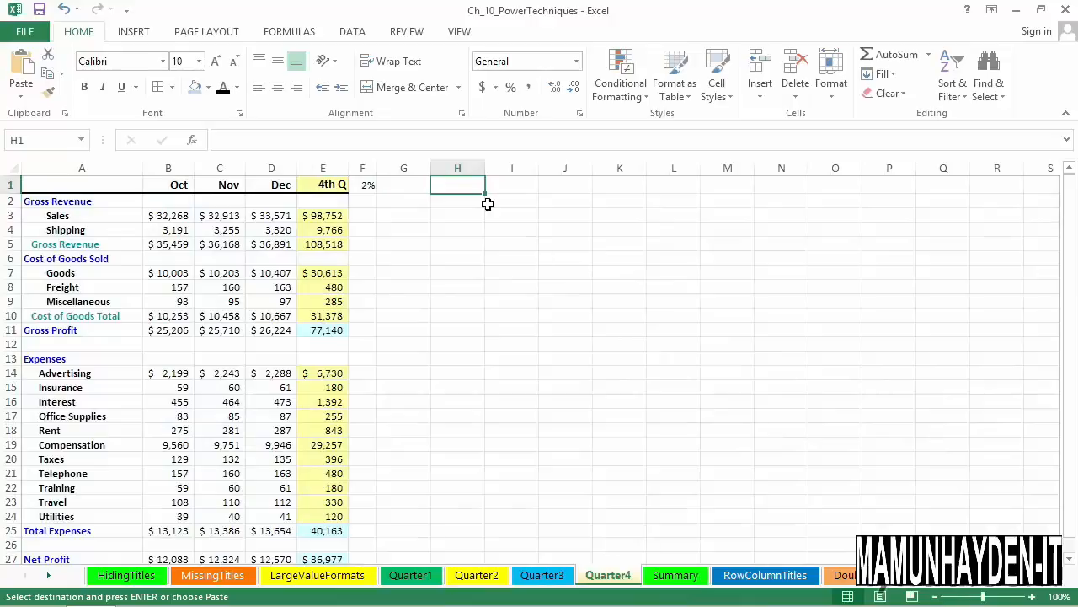
left_click(22, 93)
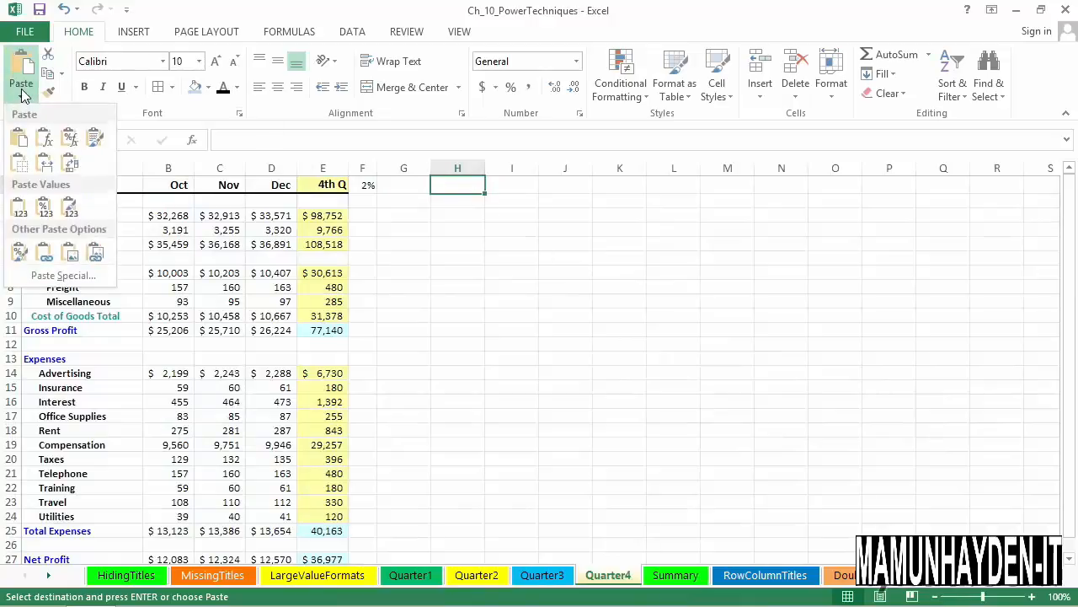
left_click(71, 253)
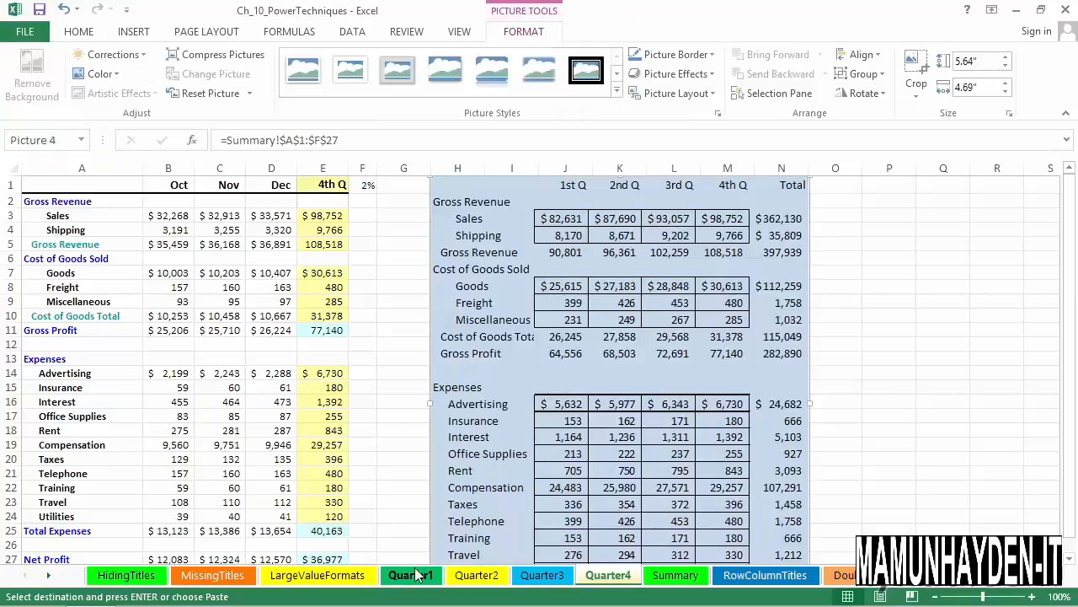
Step: Review the Quarter1, Quarter2, Quarter3 and Quarter4 sheets for the linked Summary picture
left_click(417, 575)
left_click(477, 579)
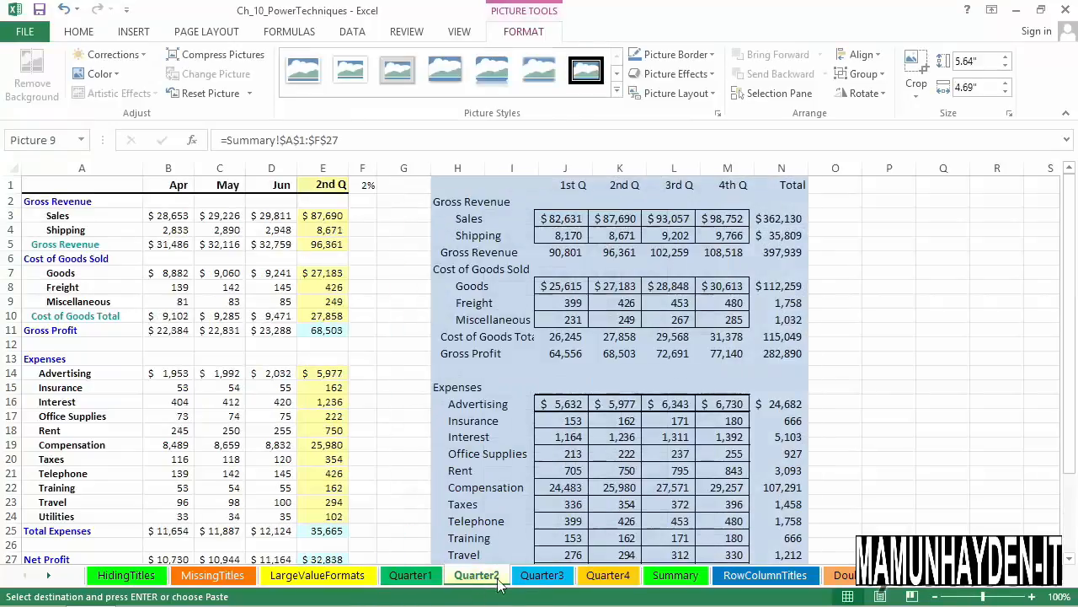
left_click(540, 580)
left_click(595, 579)
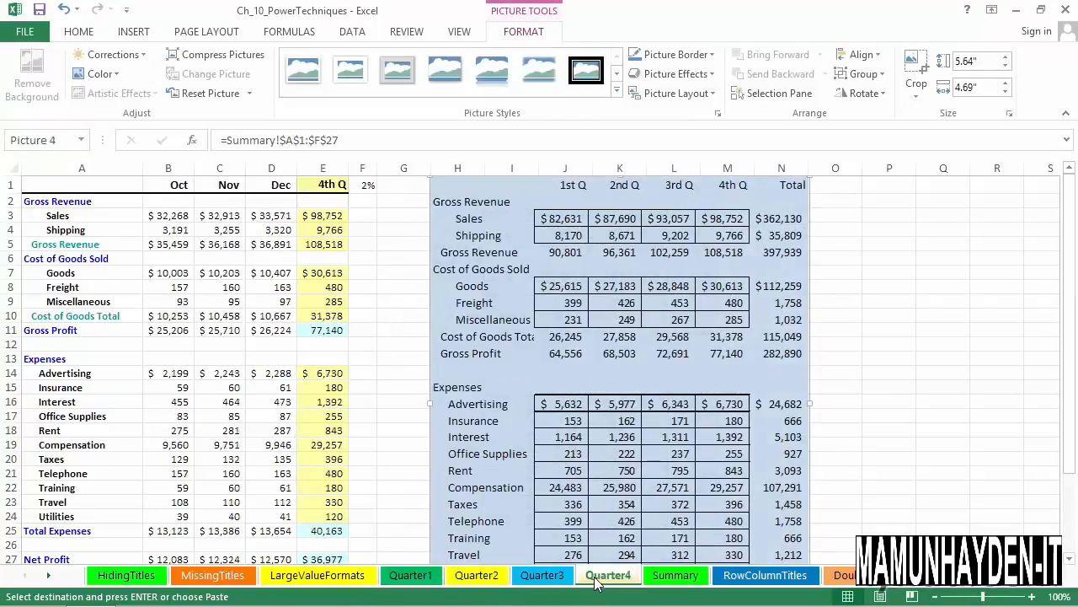
Step: Inspect the Oct, Nov and Dec Sales formulas in cells B3 to D3 of Quarter4
left_click(278, 221)
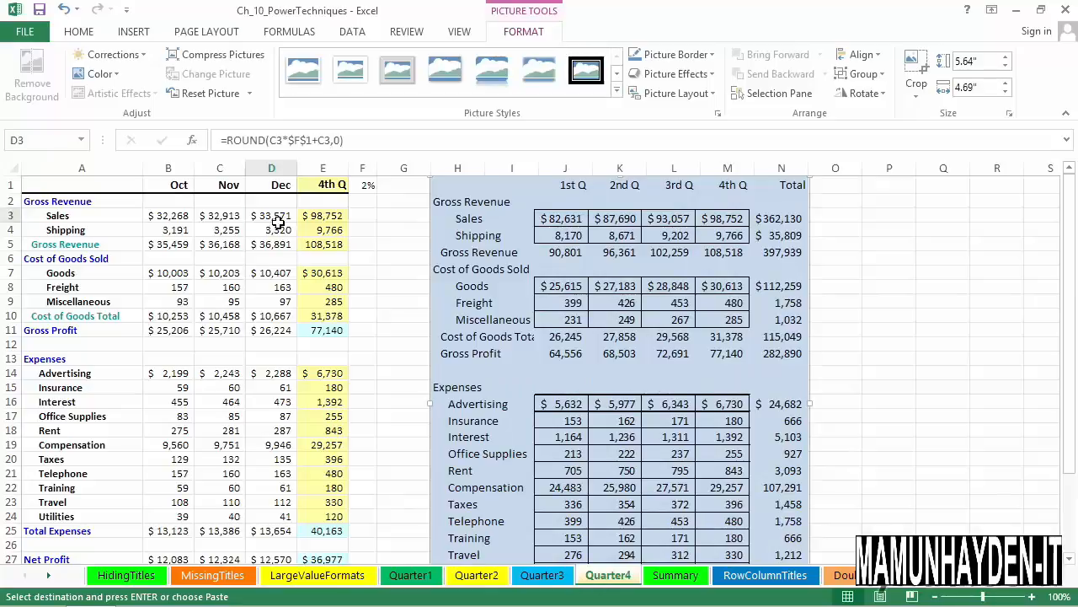
left_click(168, 221)
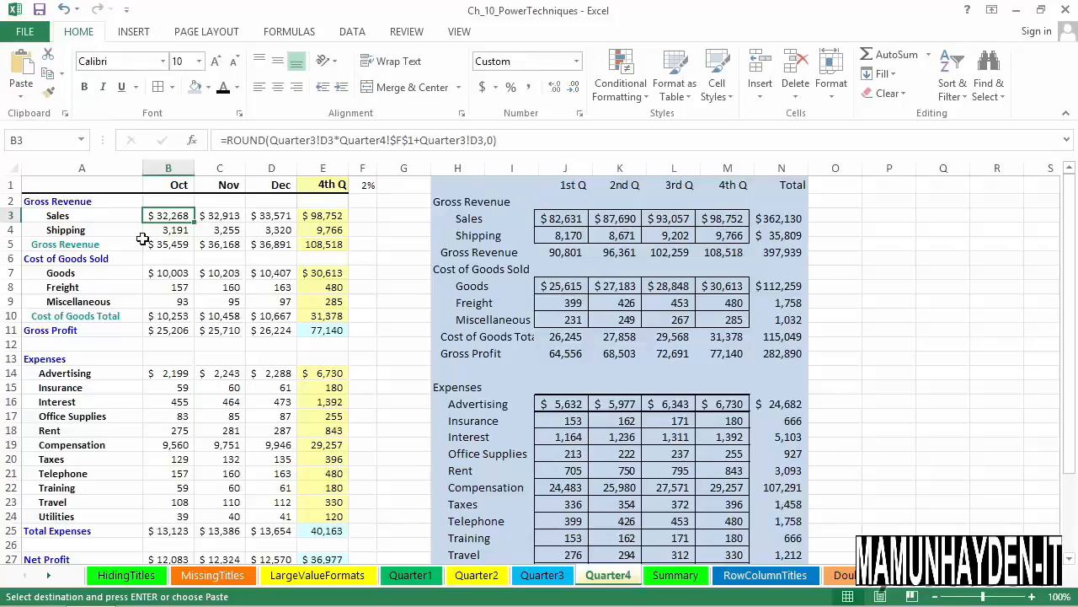
left_click(220, 218)
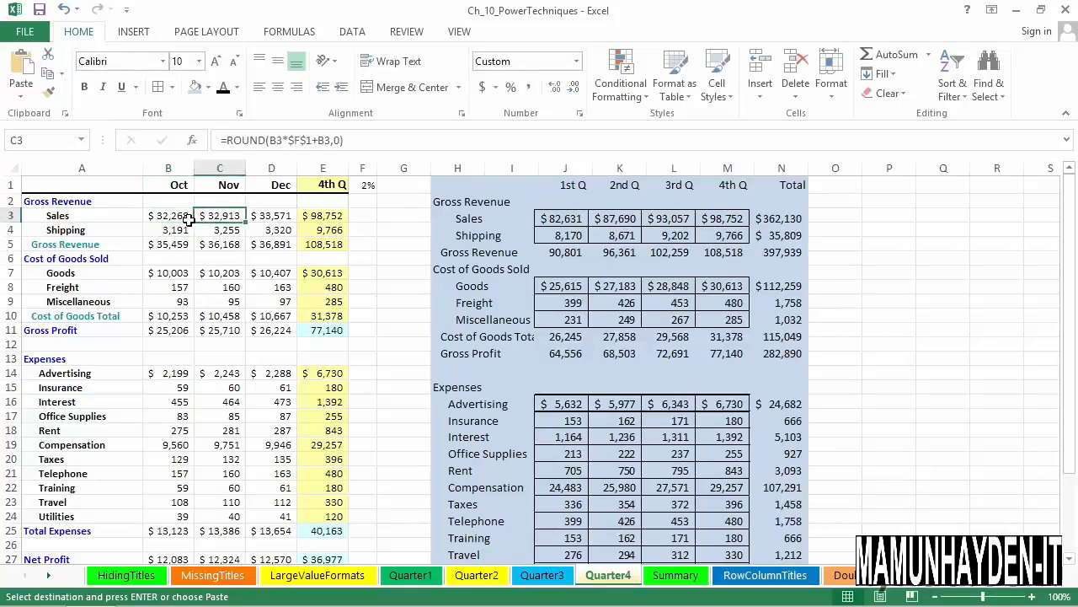
left_click(180, 218)
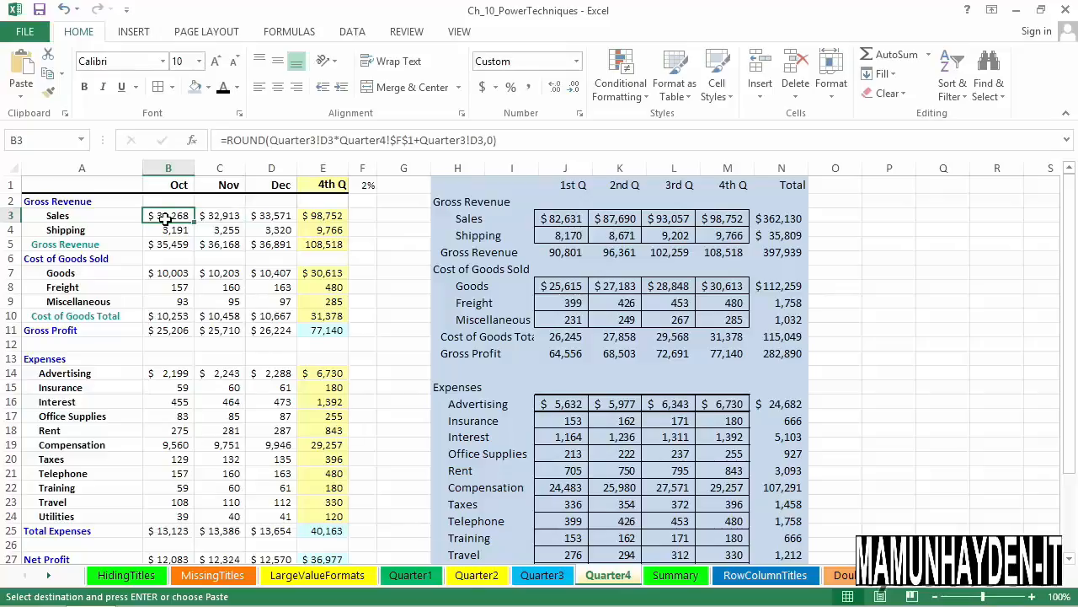
Step: Return to Quarter1 and examine the Sales entries in B3, C3 and D3 and the January Gross Revenue formula in B5
left_click(402, 575)
left_click(164, 217)
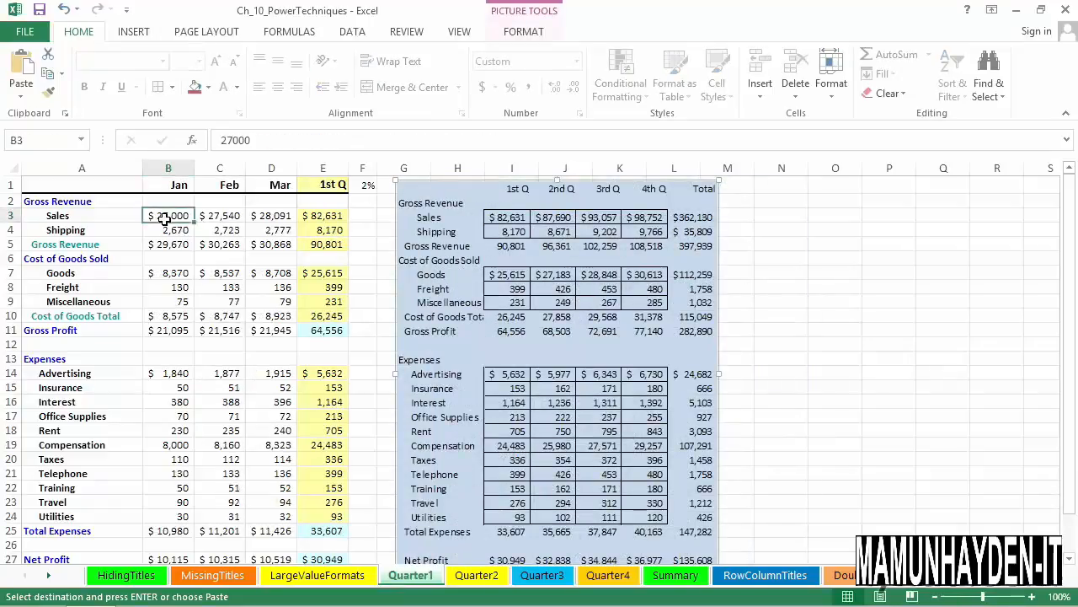
left_click(211, 222)
left_click(264, 217)
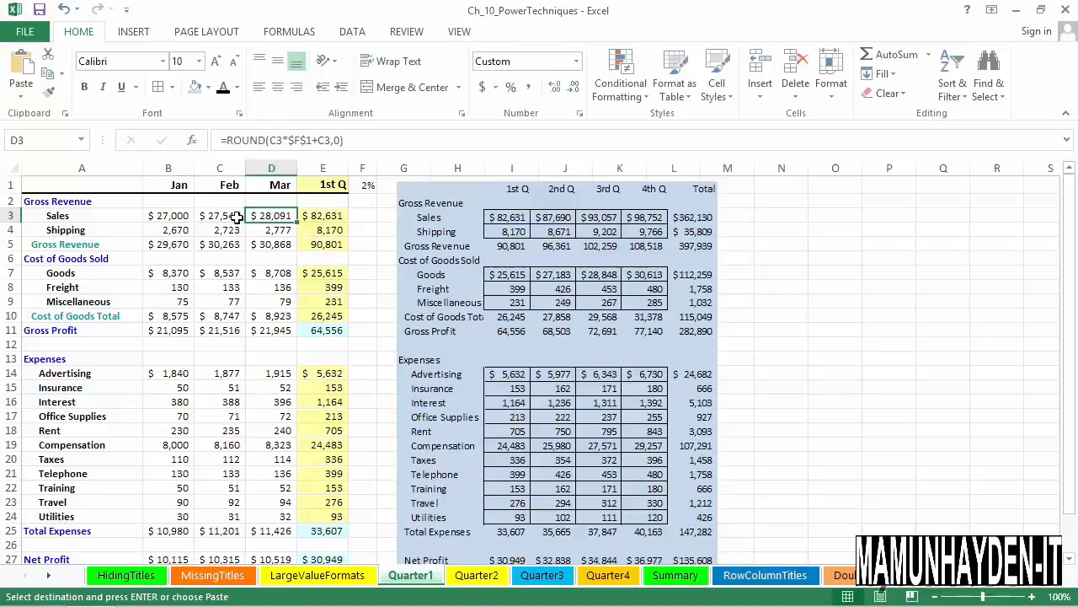
left_click(171, 218)
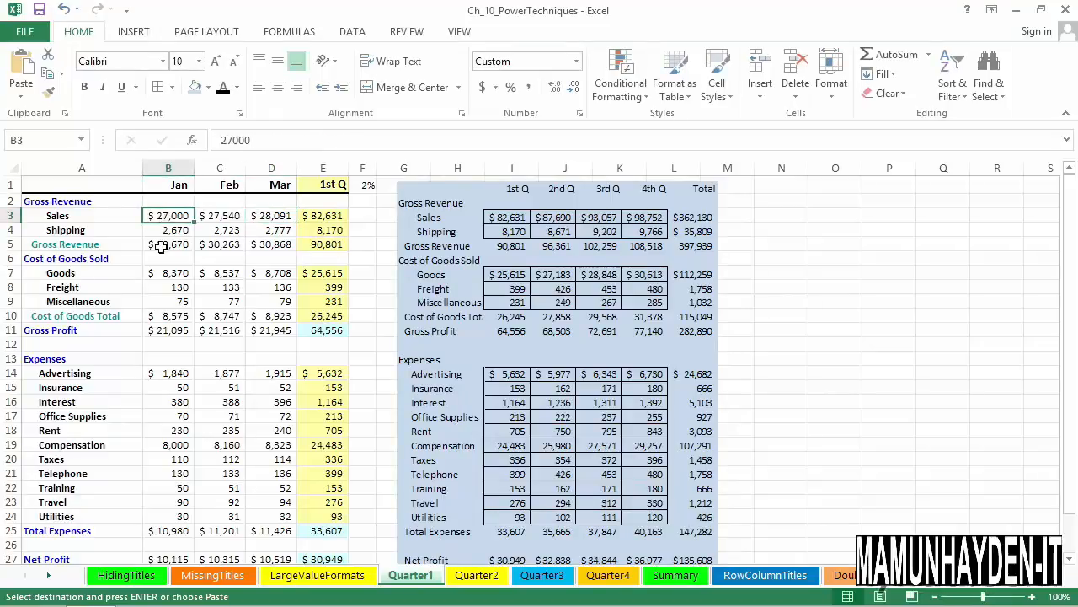
left_click(169, 247)
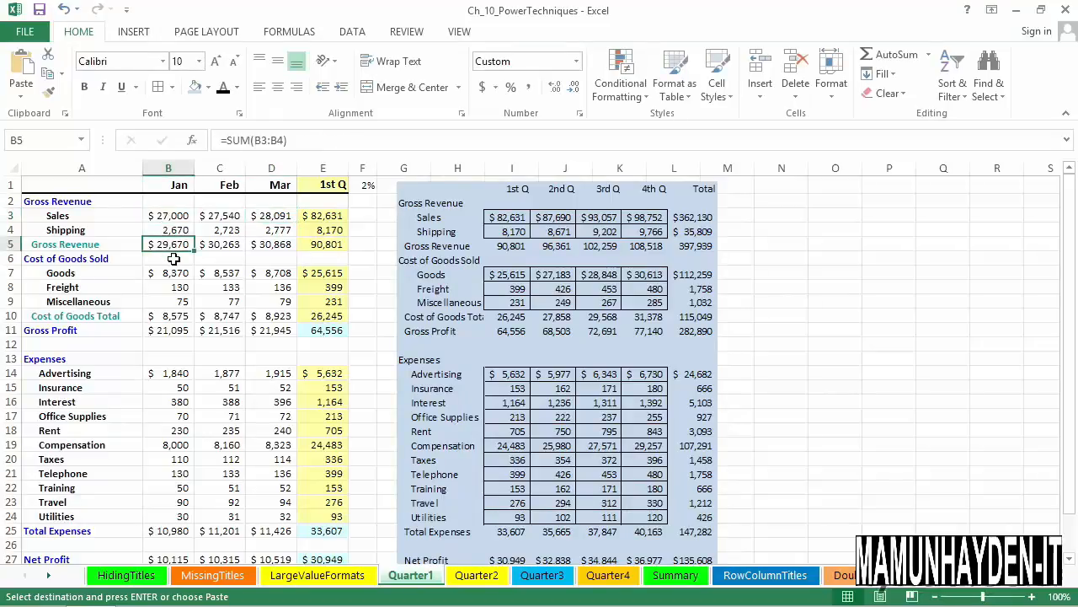
left_click(229, 220)
left_click(271, 221)
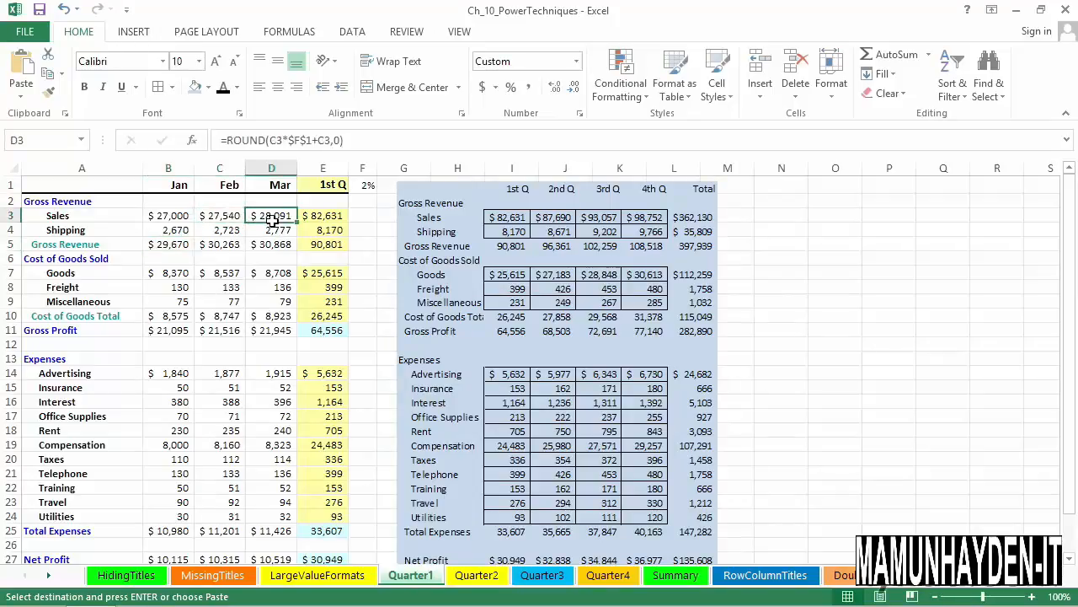
Step: Inspect the Feb and Mar Sales formulas on Quarter1, and examine the linked Summary pictures on Quarter3 and Quarter4
left_click(236, 220)
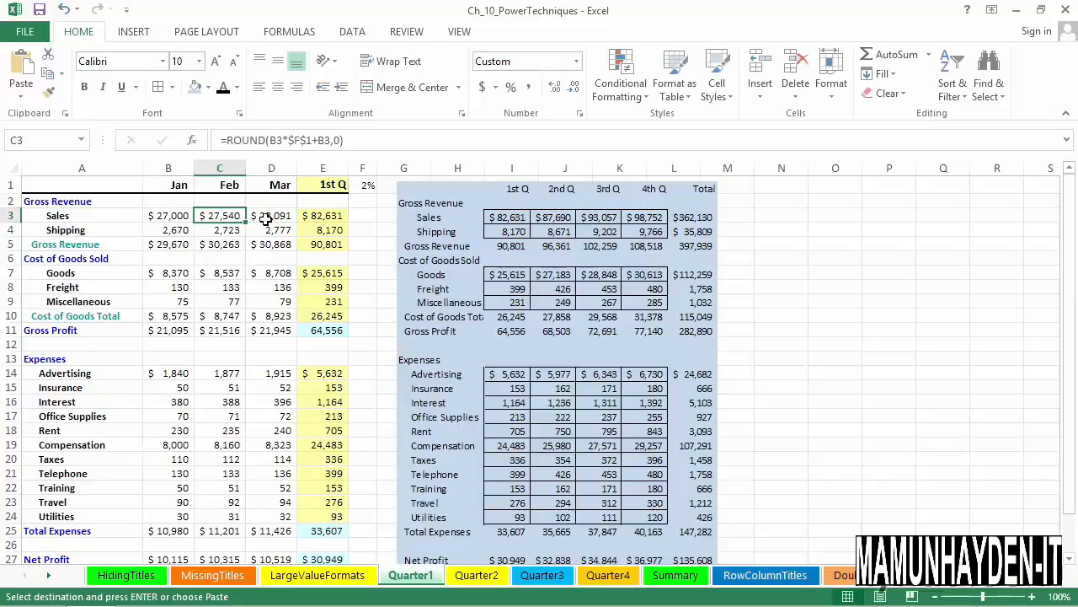
left_click(268, 221)
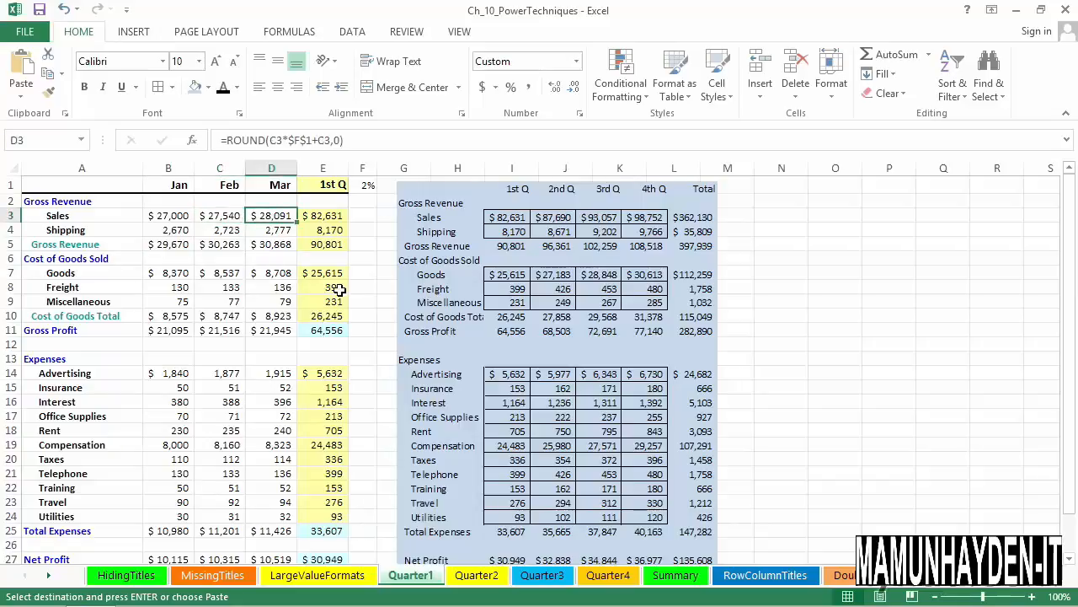
left_click(529, 578)
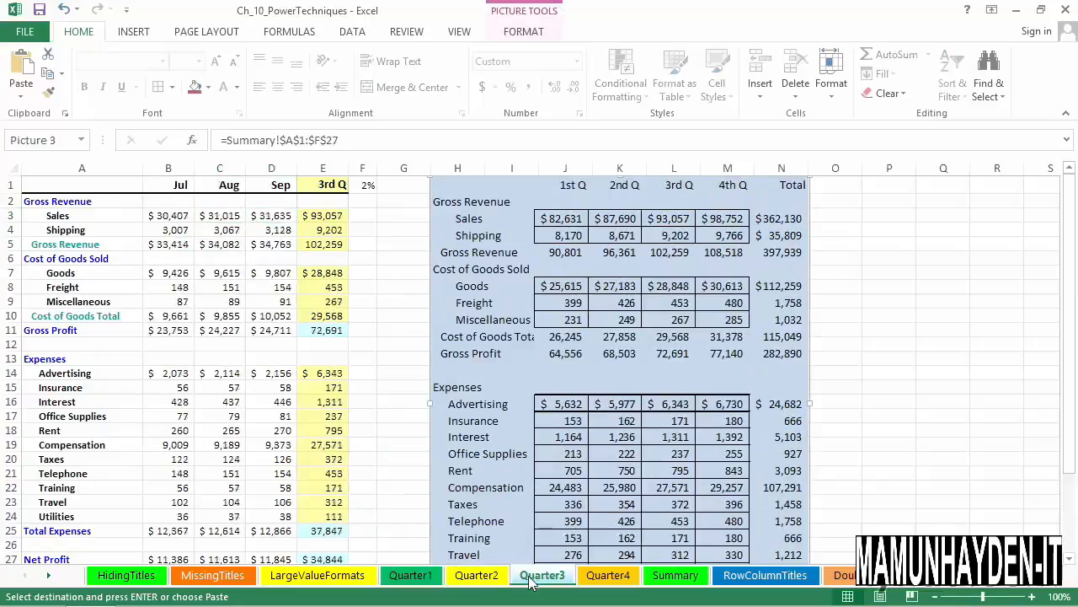
left_click(604, 577)
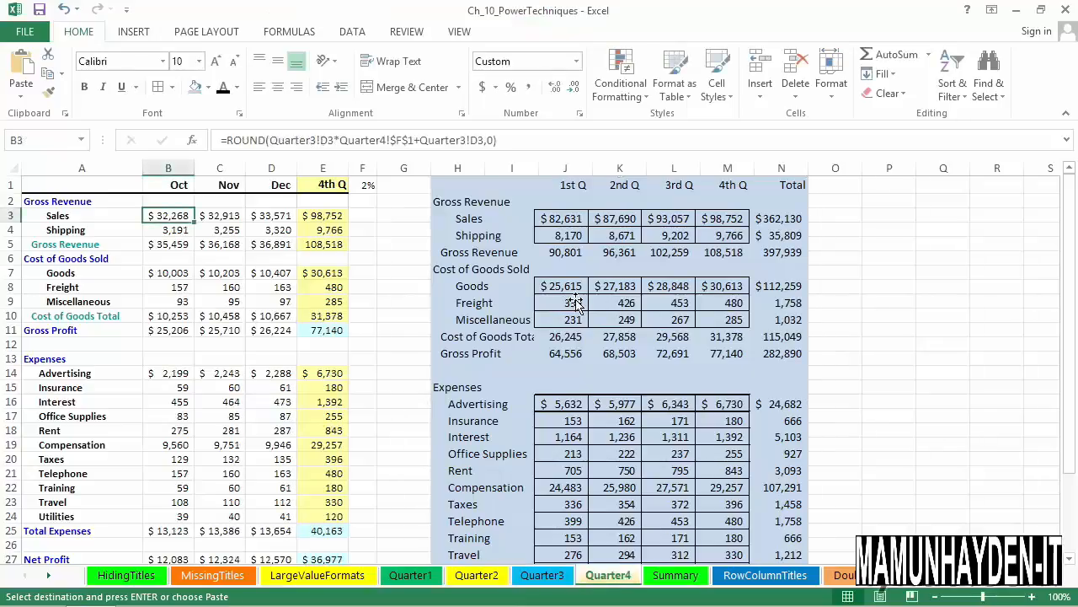
left_click(536, 206)
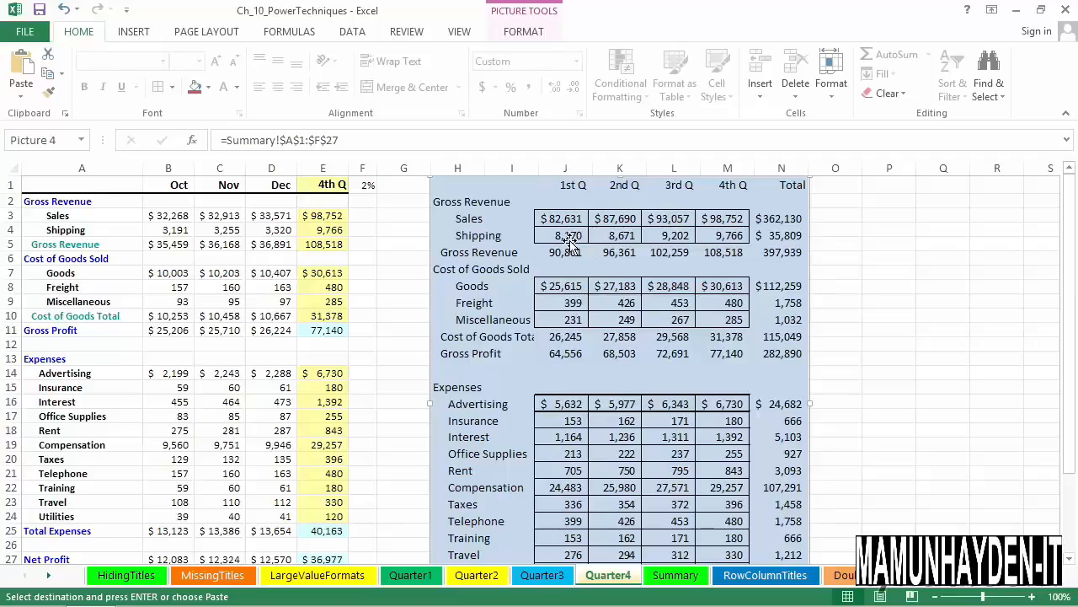
Step: Set the January Shipping value in cell B4 of the Quarter1 sheet to 2750
left_click(398, 578)
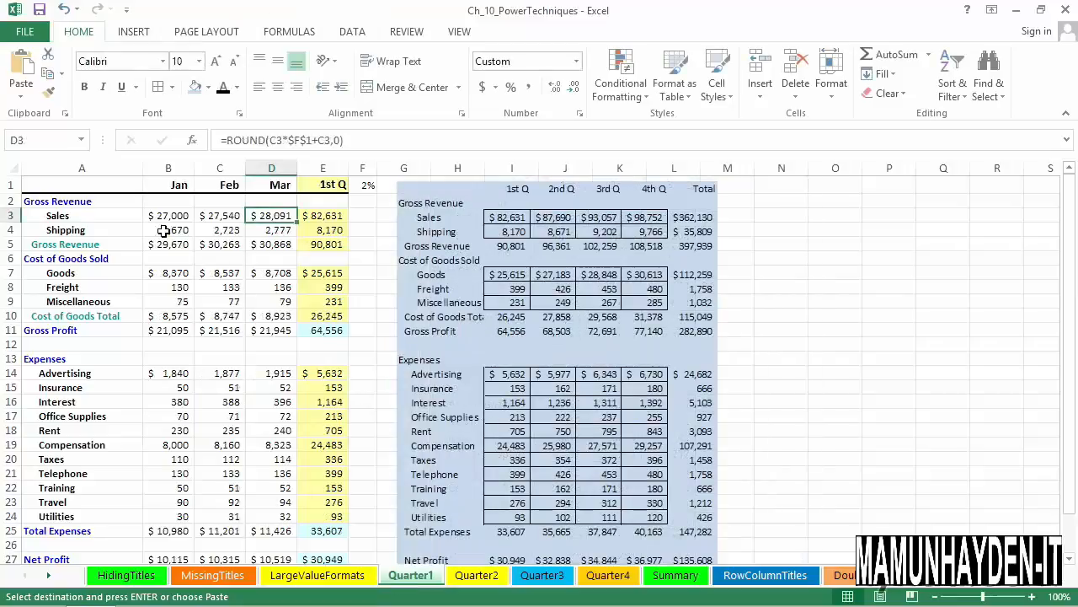
left_click(162, 233)
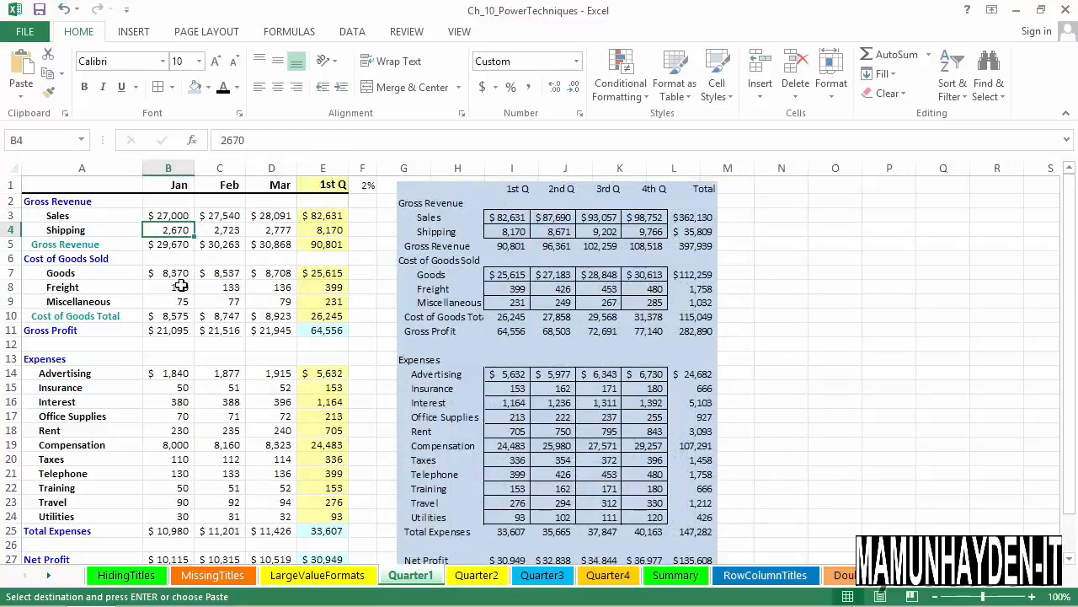
type("2")
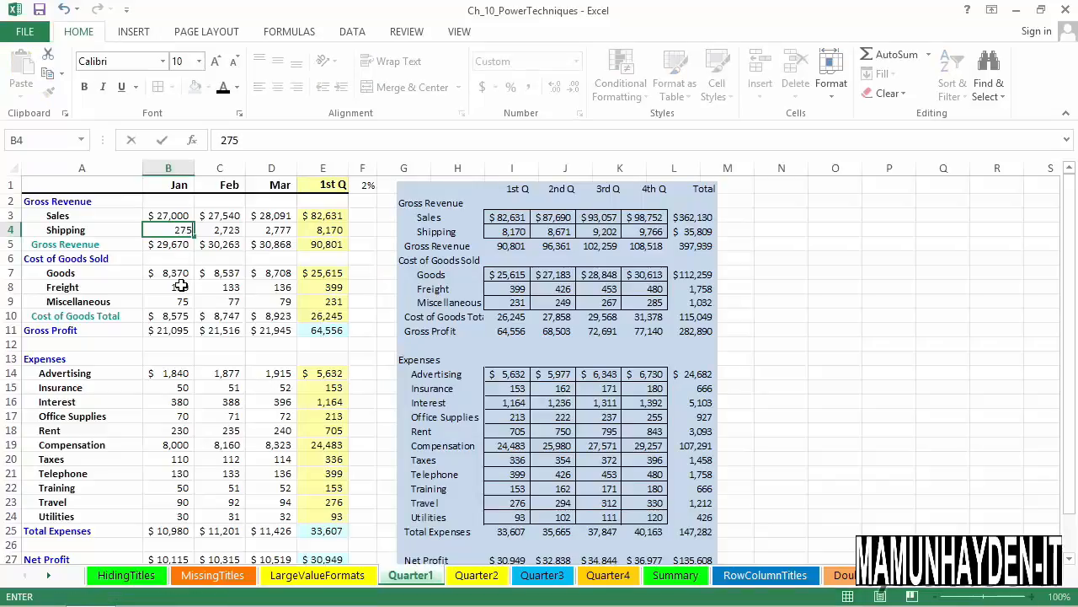
type("750")
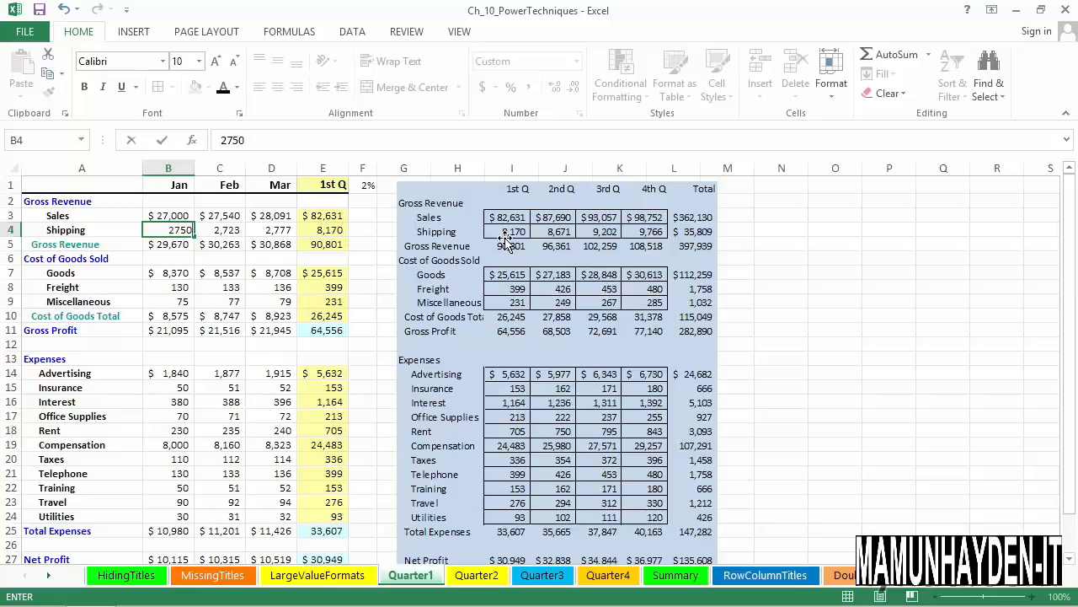
key("Return")
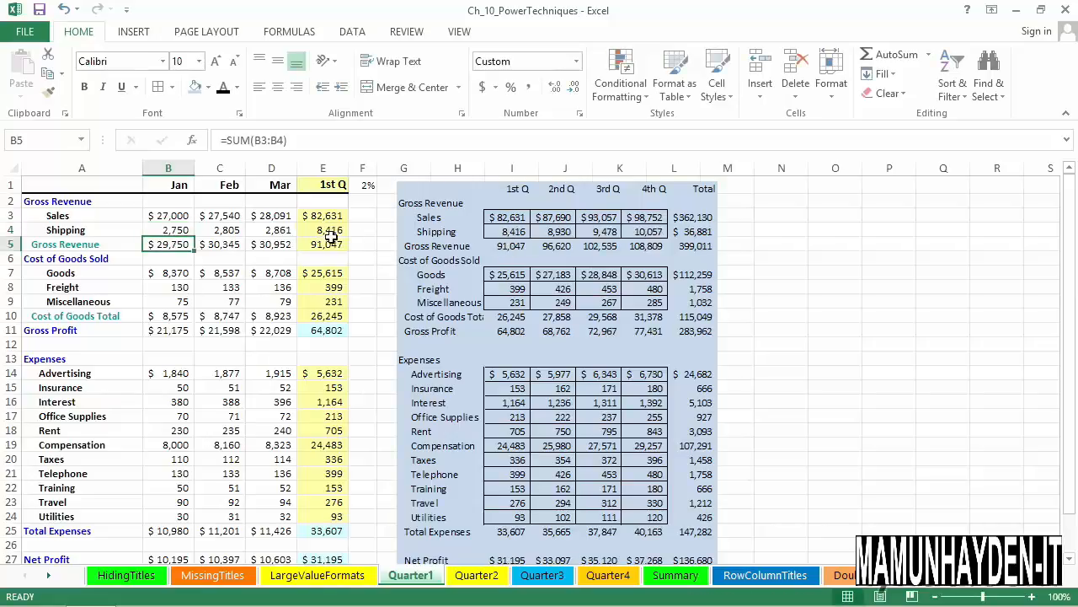
Step: Check the linked Summary pictures on the Quarter2, Quarter3 and Quarter4 sheets for the changed Shipping figures
left_click(474, 576)
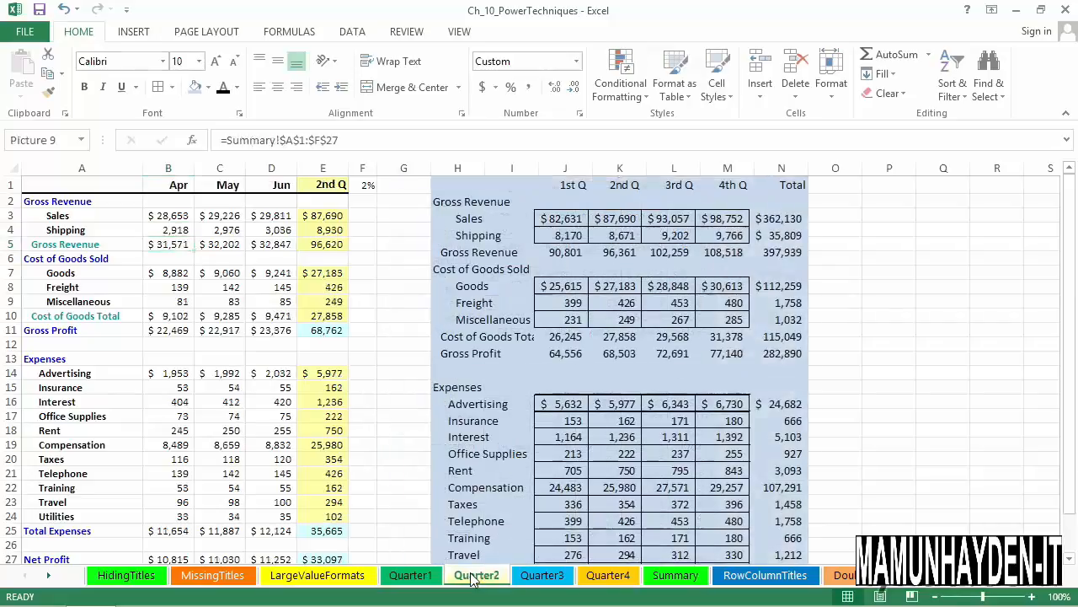
left_click(549, 576)
left_click(603, 577)
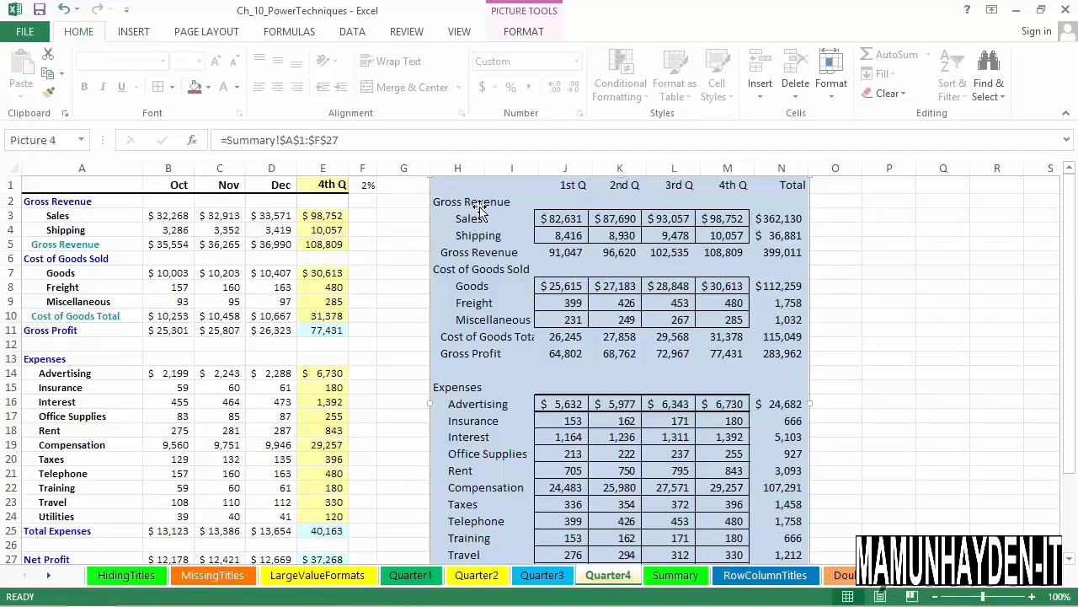
Step: Shrink the linked Summary picture on Quarter4 proportionally so it spans columns H to M
scroll(539, 295, "down", 3)
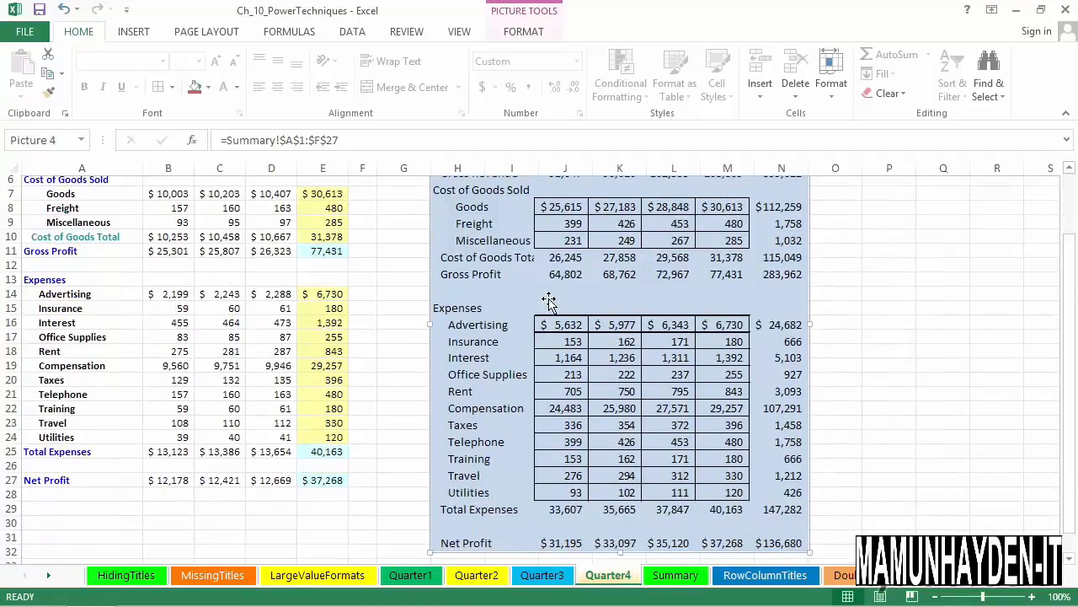
left_click_drag(821, 511, 755, 440)
scroll(811, 373, "up", 3)
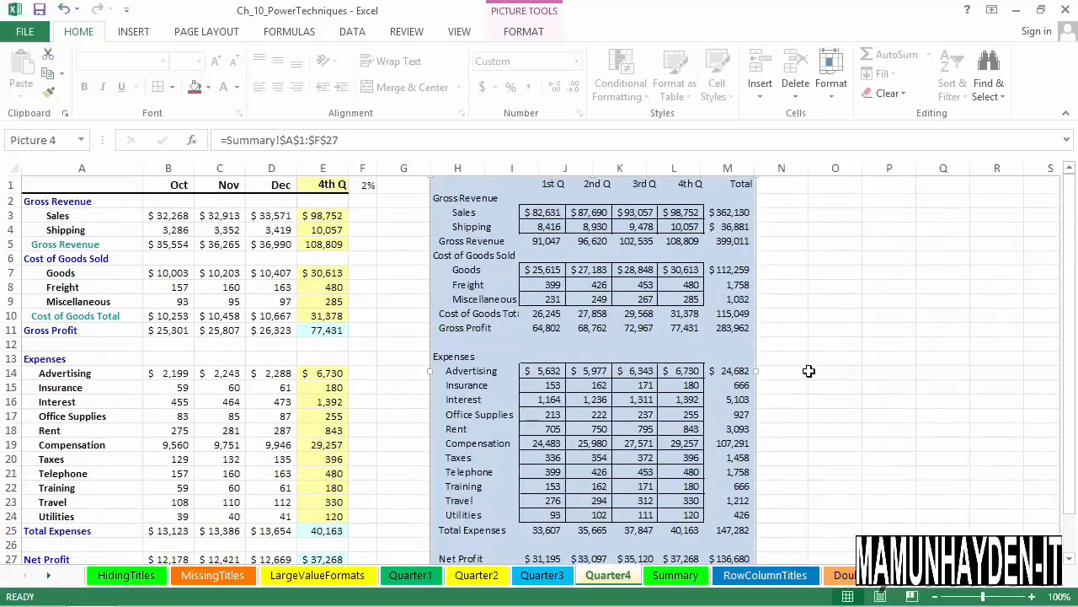